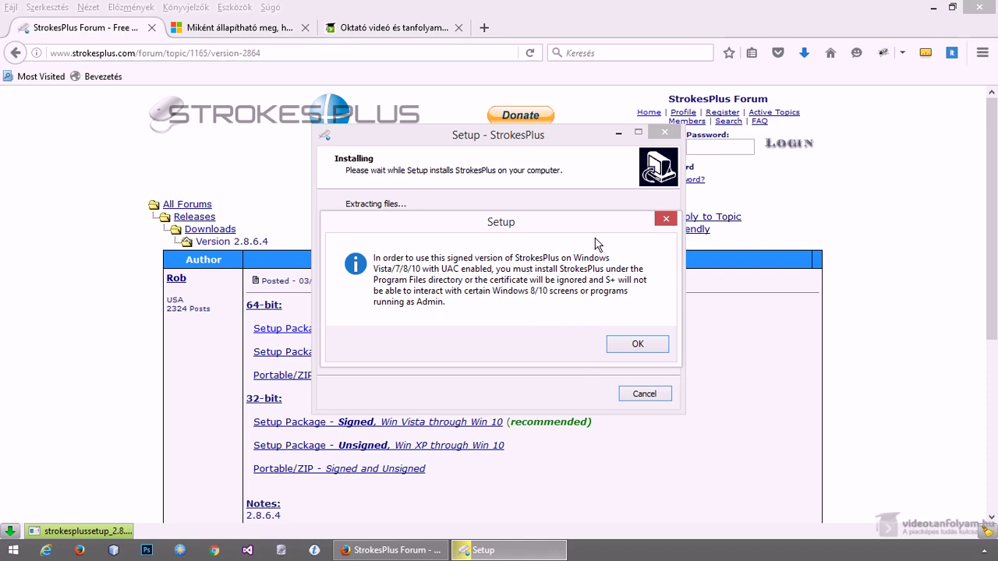
Accept the Program Files notice and finish the StrokesPlus setup wizard
click(630, 347)
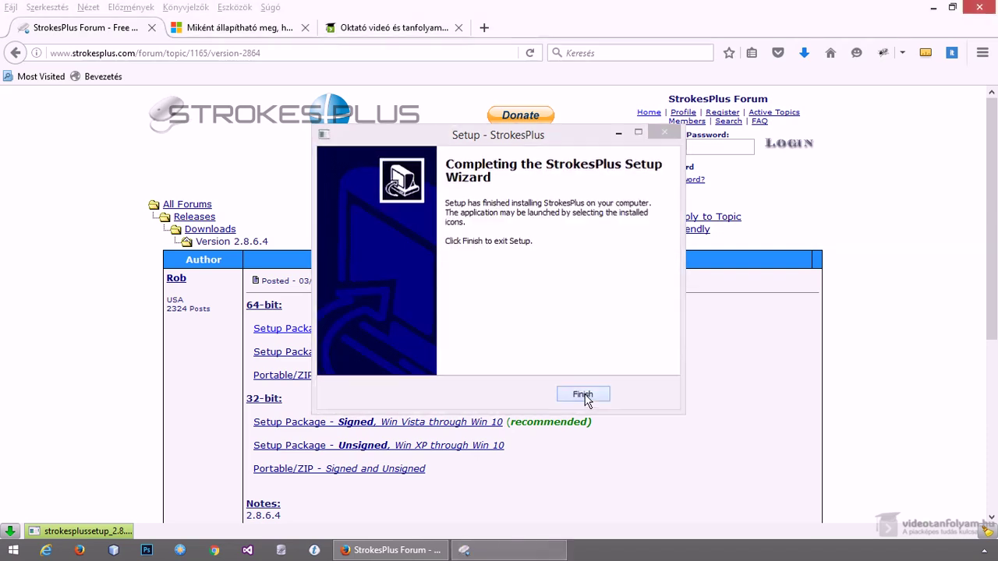
click(584, 395)
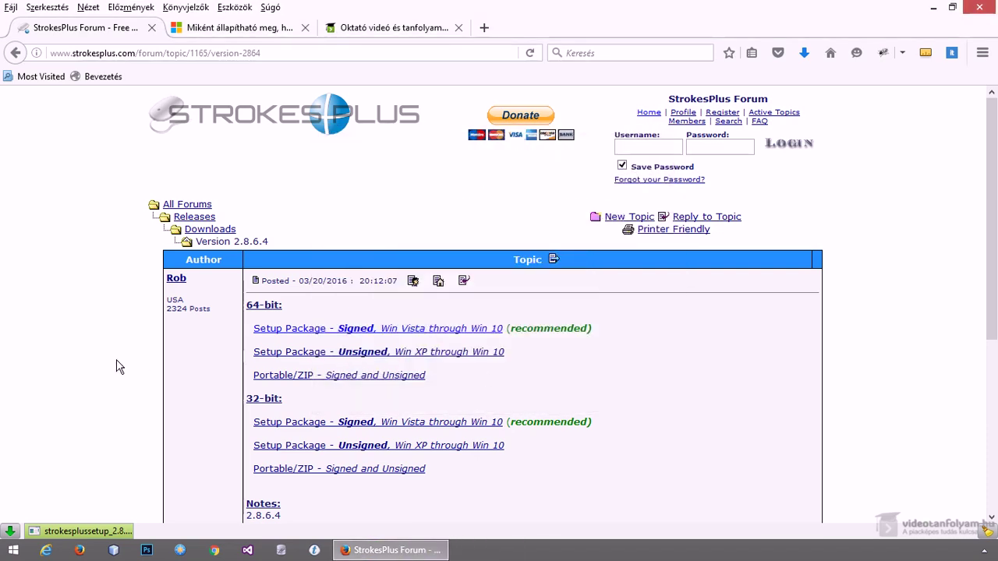
Search the installed programs for "strok" to launch StrokesPlus and open its preferences
click(17, 551)
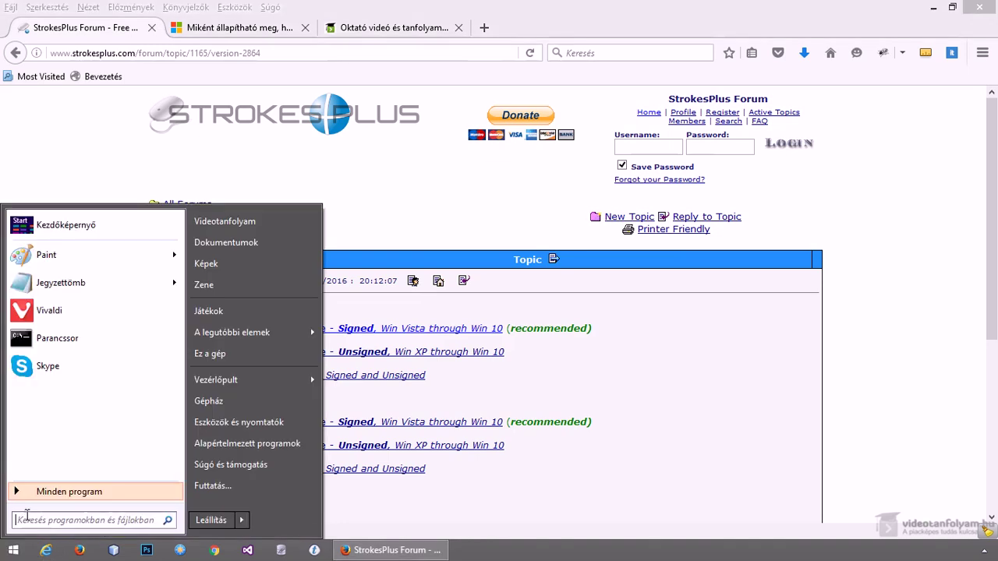
text(strok)
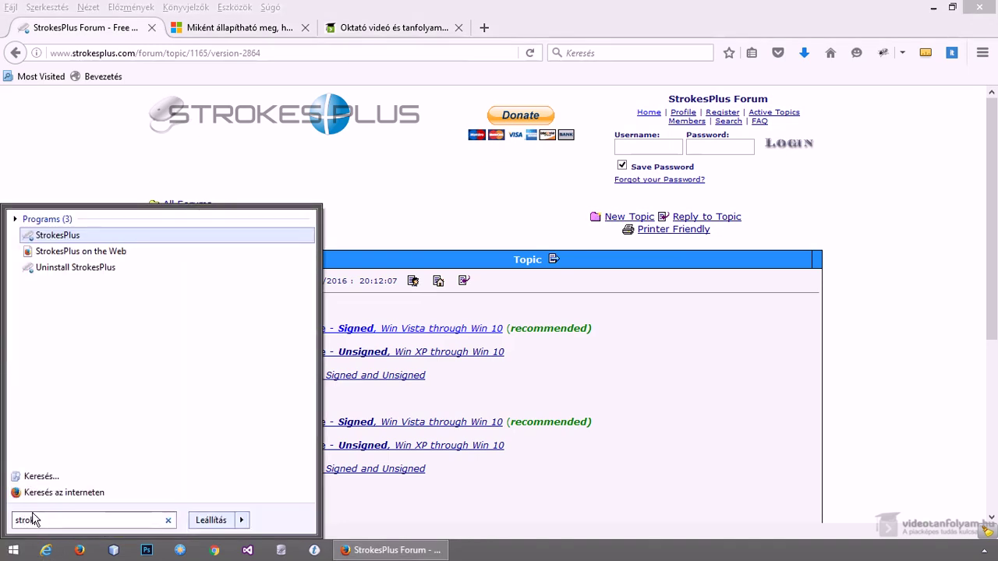
click(92, 237)
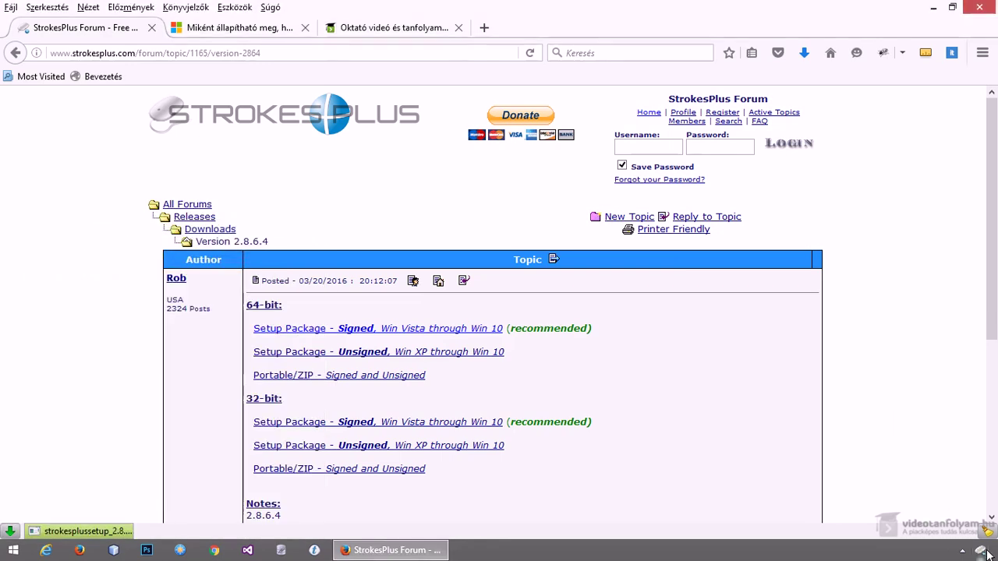
right_click(982, 551)
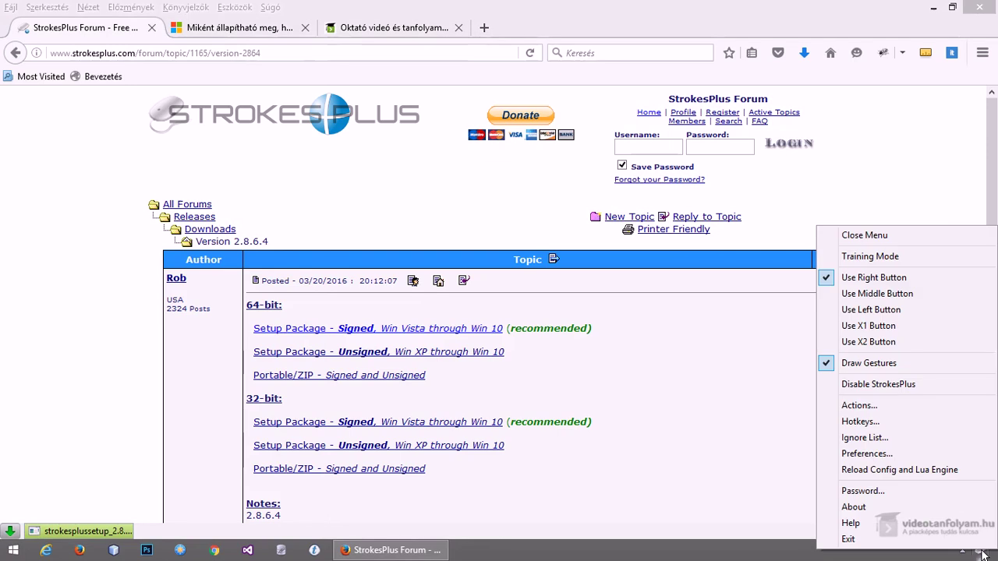
click(899, 454)
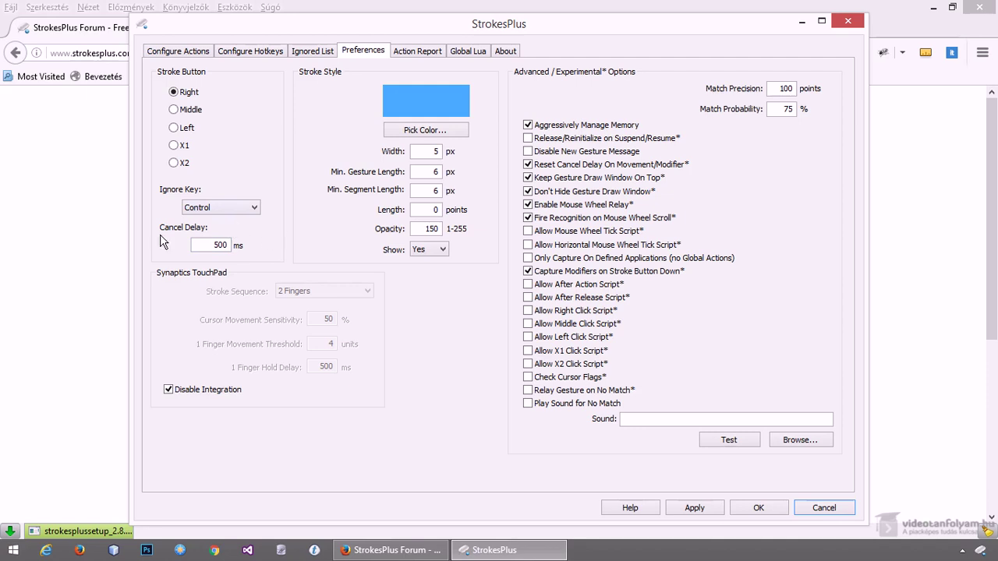
Switch to Firefox and draw horizontal mouse gestures to move back and forward through the StrokesPlus site's visited pages
click(90, 224)
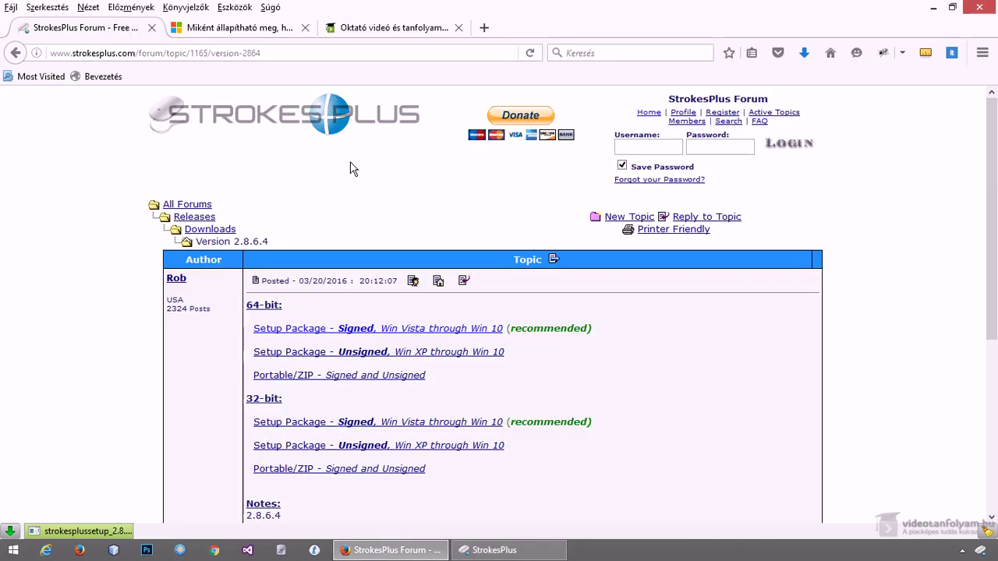
drag(350, 166, 200, 167)
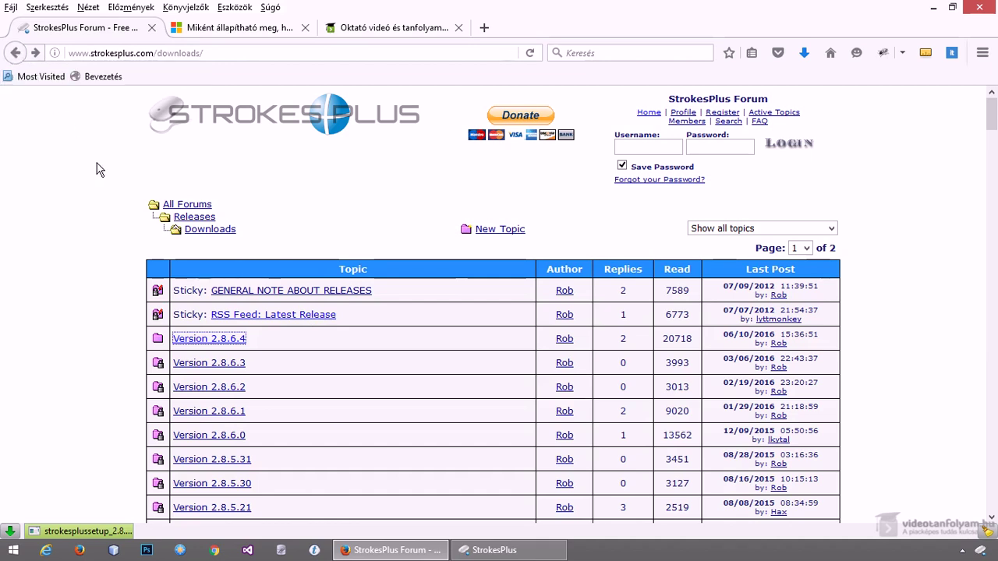
mouse_move(234, 170)
mouse_down()
mouse_move(99, 163)
mouse_move(241, 157)
mouse_up()
mouse_move(70, 154)
mouse_down()
mouse_move(171, 162)
mouse_move(86, 165)
mouse_up()
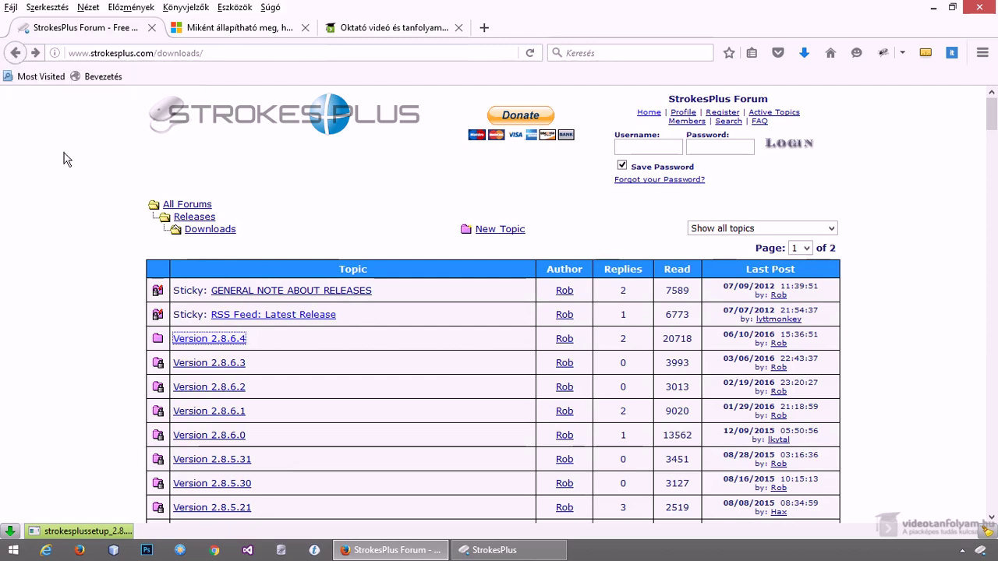
drag(414, 250, 309, 230)
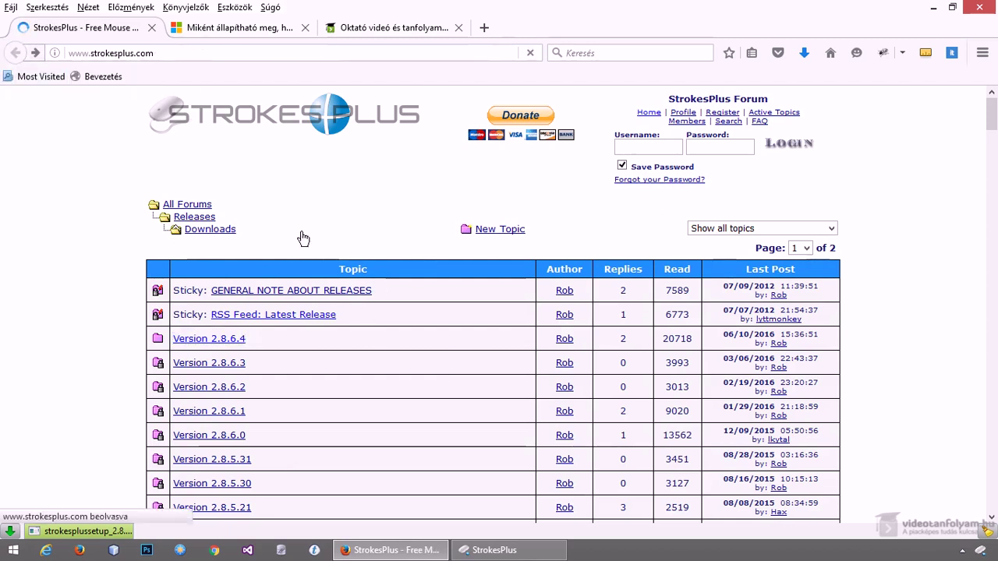
mouse_move(407, 248)
mouse_down()
mouse_move(461, 273)
mouse_move(507, 215)
mouse_move(270, 205)
mouse_up()
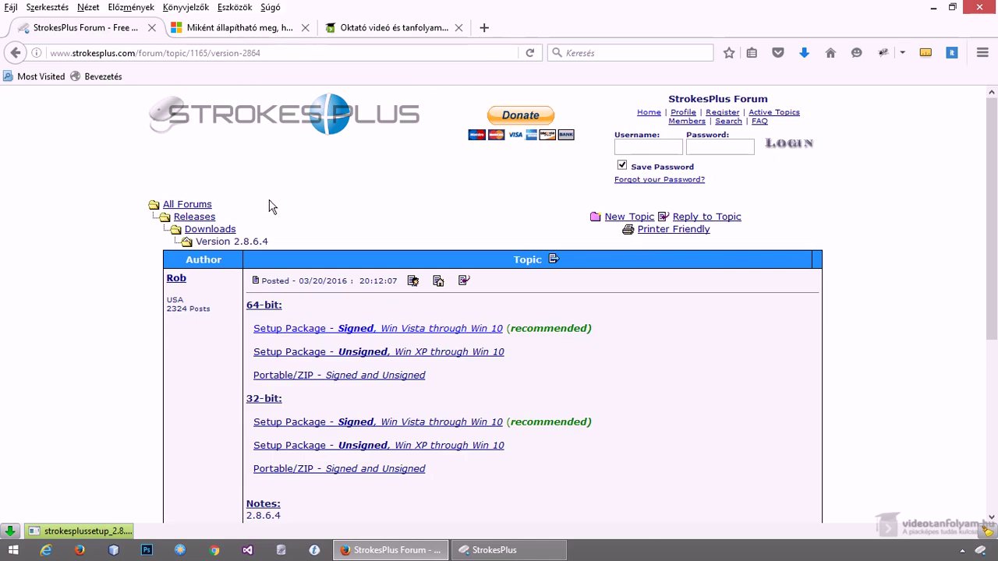
drag(452, 208, 336, 205)
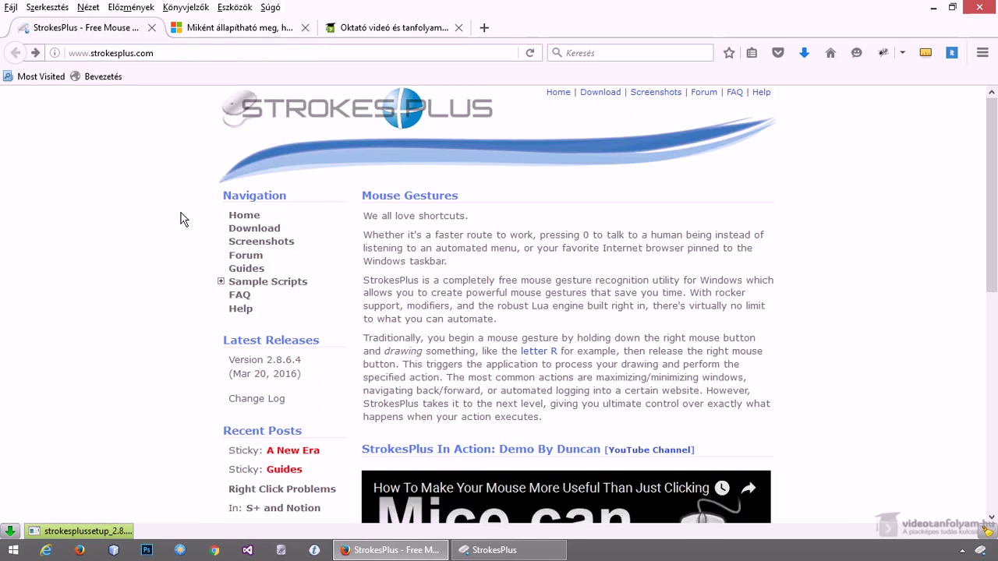
drag(456, 192, 494, 252)
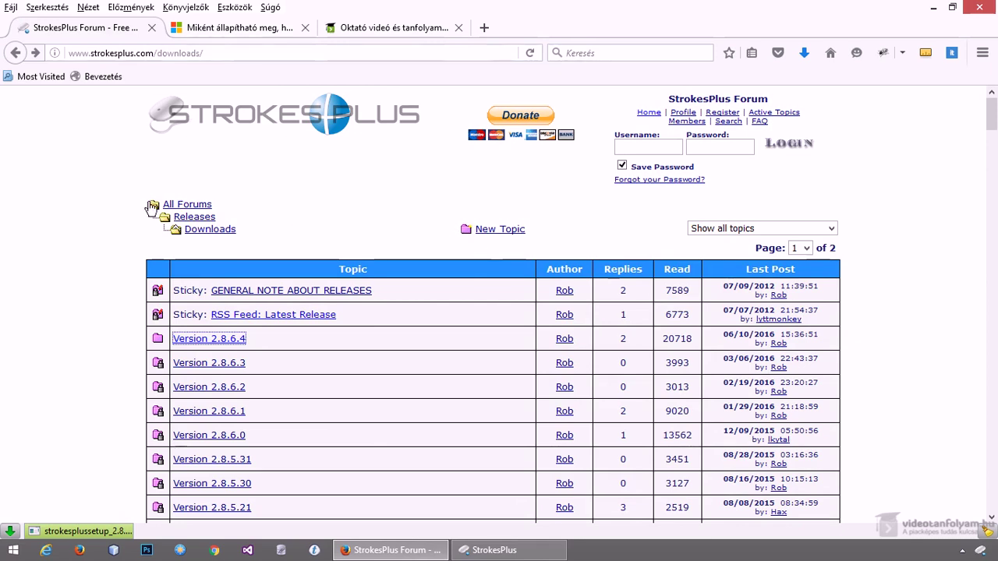
Go forward to the Version 2.8.6.4 topic and back two pages to the StrokesPlus home page
click(33, 51)
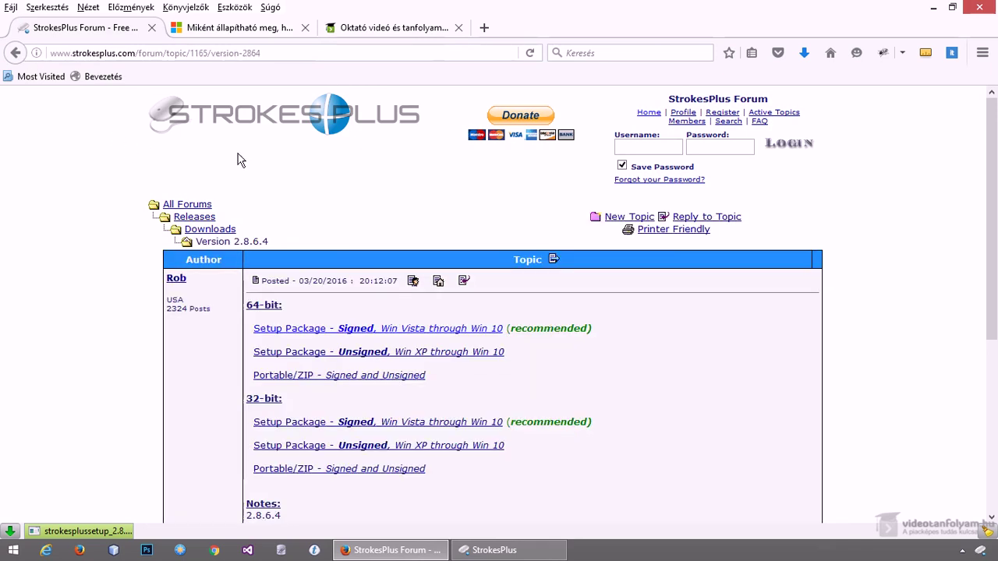
key(alt+Left)
key(alt+Left)
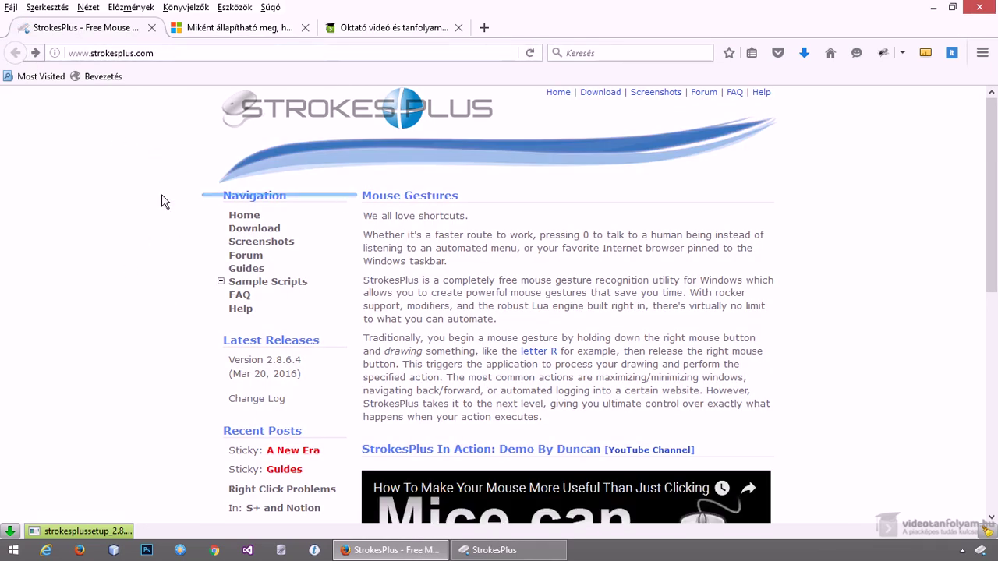
Test opening the context menu on the StrokesPlus home page while gesture recognition is running
click(506, 550)
click(54, 198)
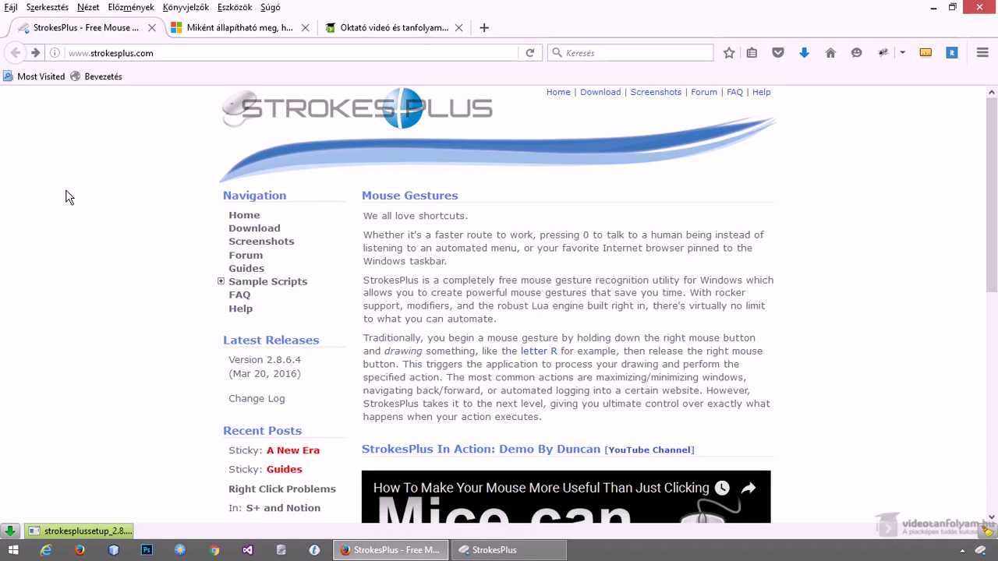
right_click(309, 178)
right_click(25, 165)
right_click(273, 148)
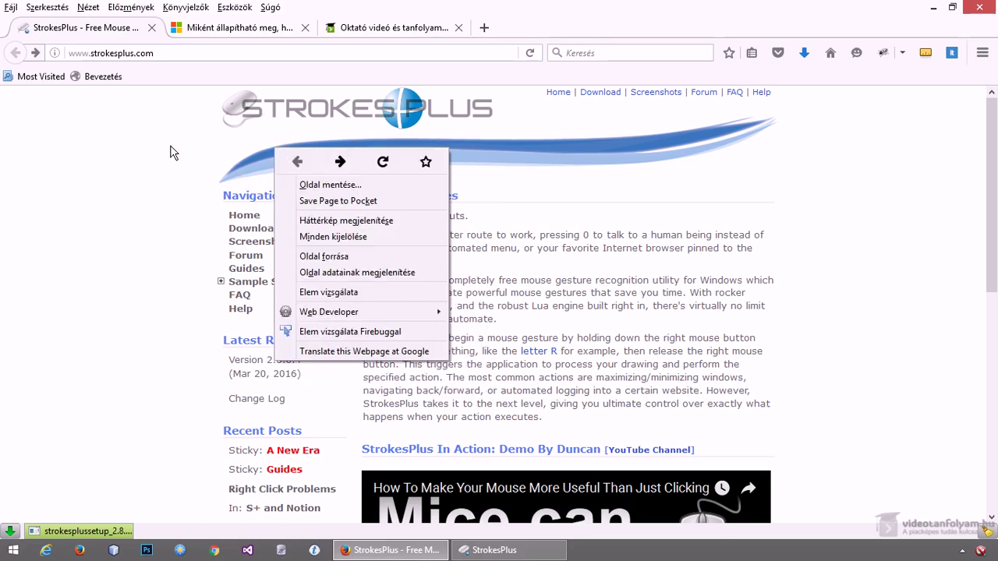
click(172, 135)
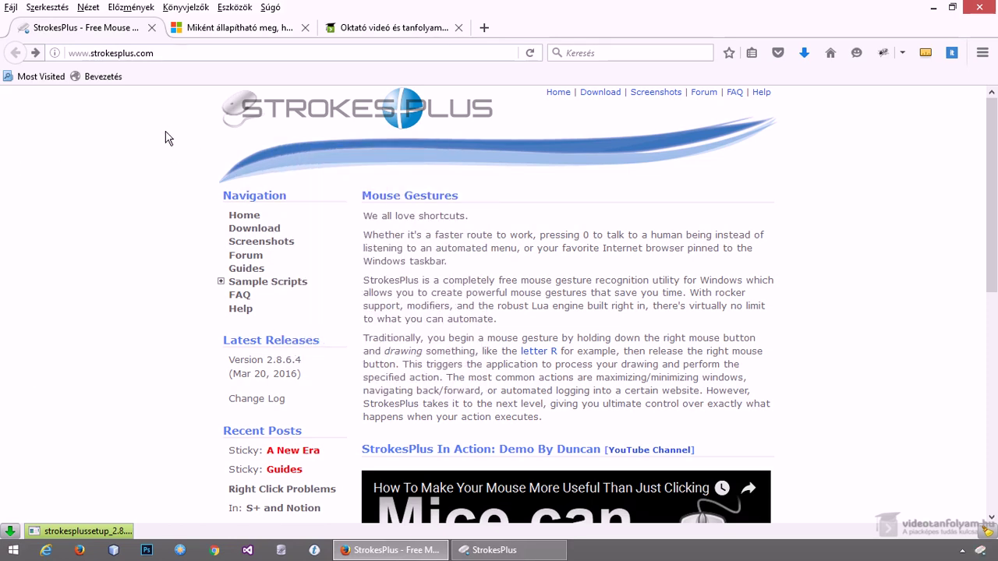
right_click(164, 137)
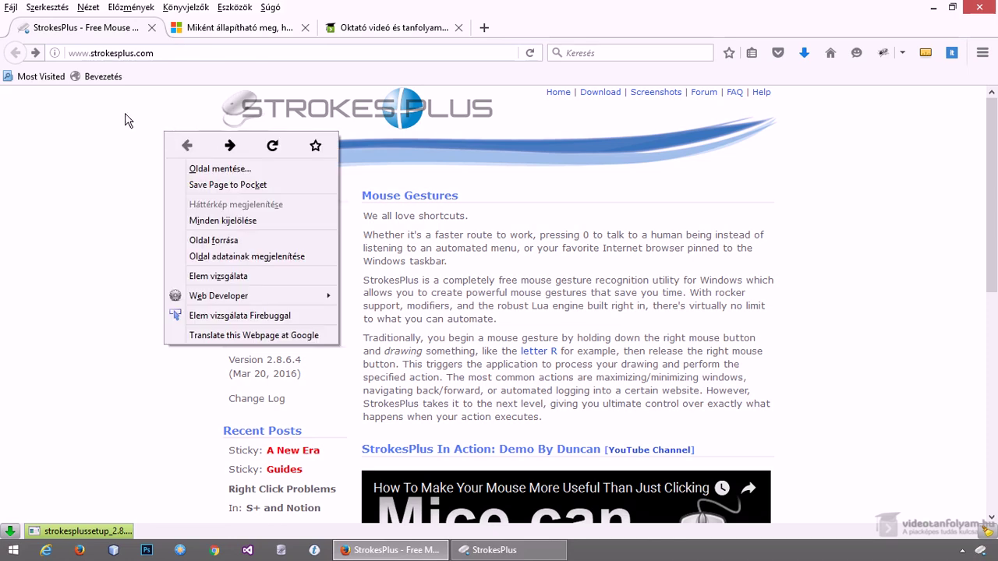
Switch to the StrokesPlus preferences and choose Control as the ignore key
key(alt+Tab)
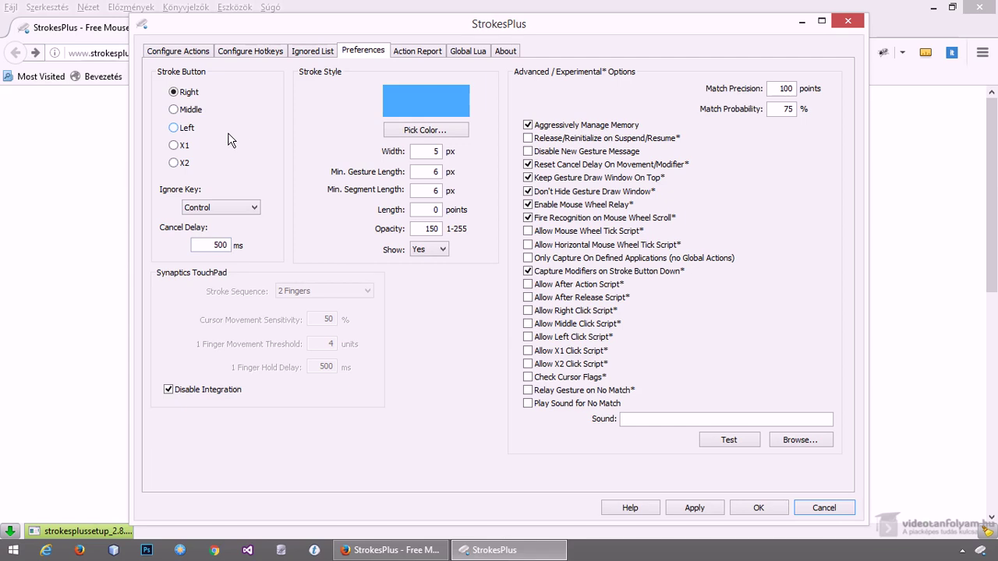
click(218, 205)
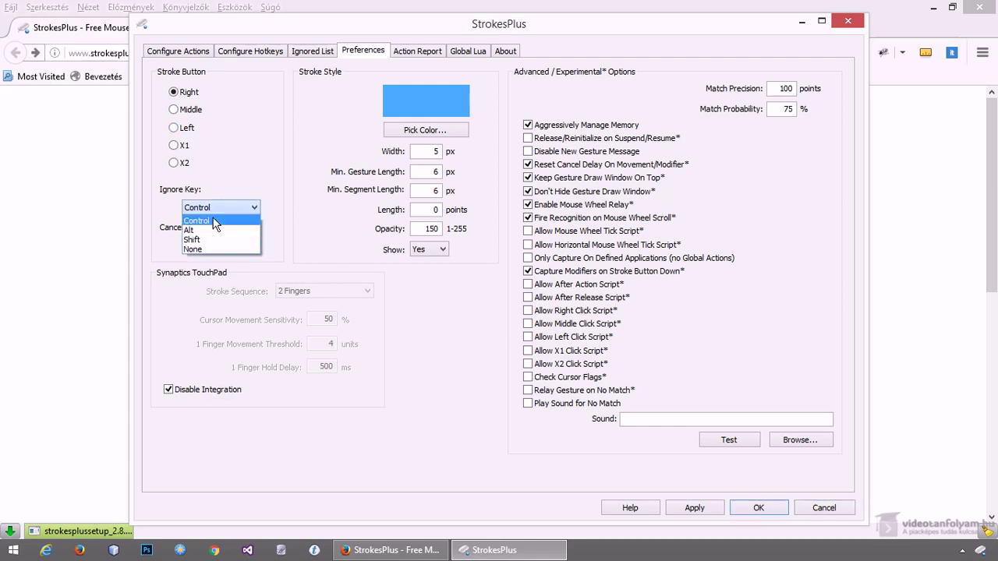
click(205, 221)
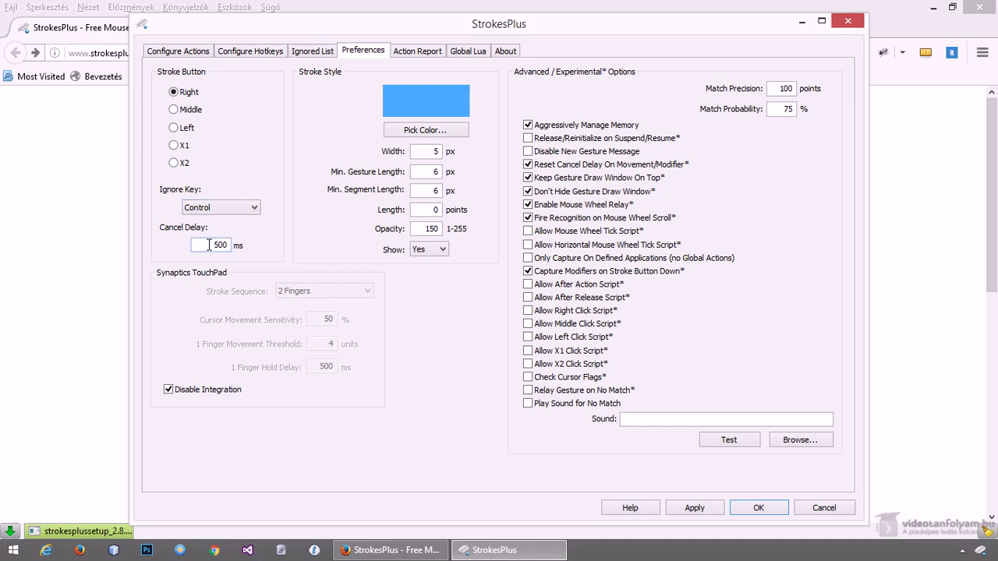
Examine the color choices for the gesture stroke style and close the color picker without applying one
click(64, 149)
click(406, 131)
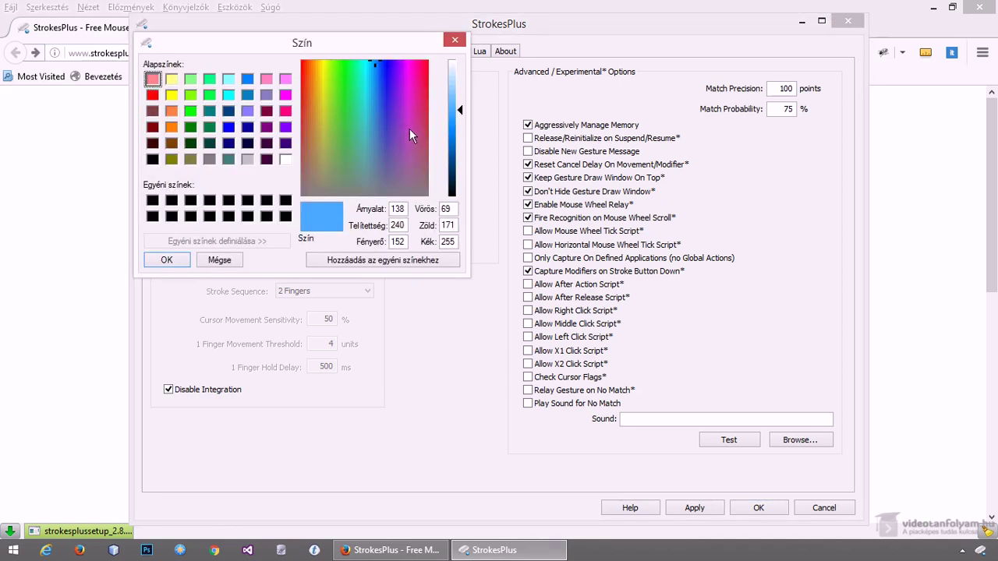
click(231, 261)
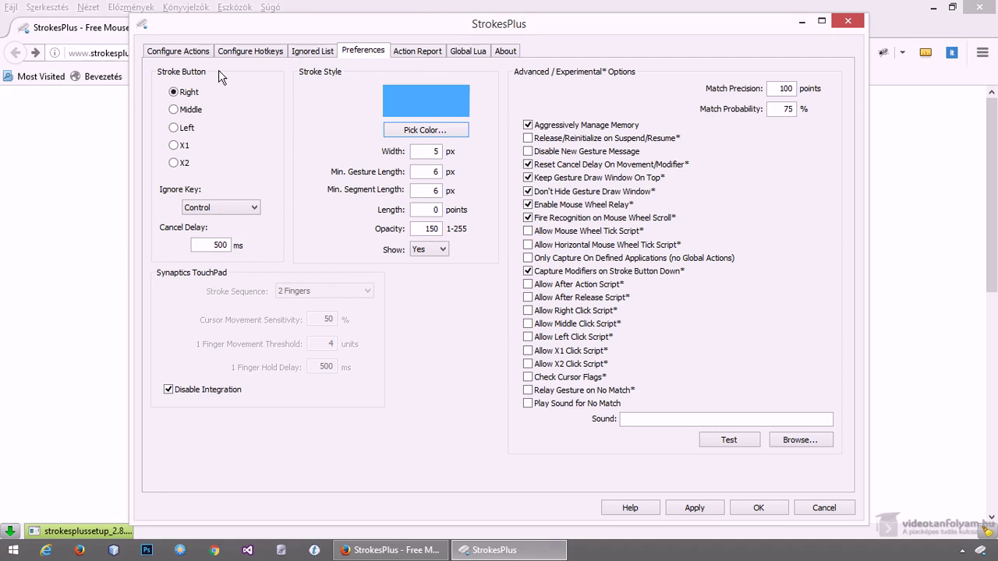
Review the configured action groups: Global Actions, Desktop and Internet Browsers, ending with the Global Actions list expanded
click(188, 55)
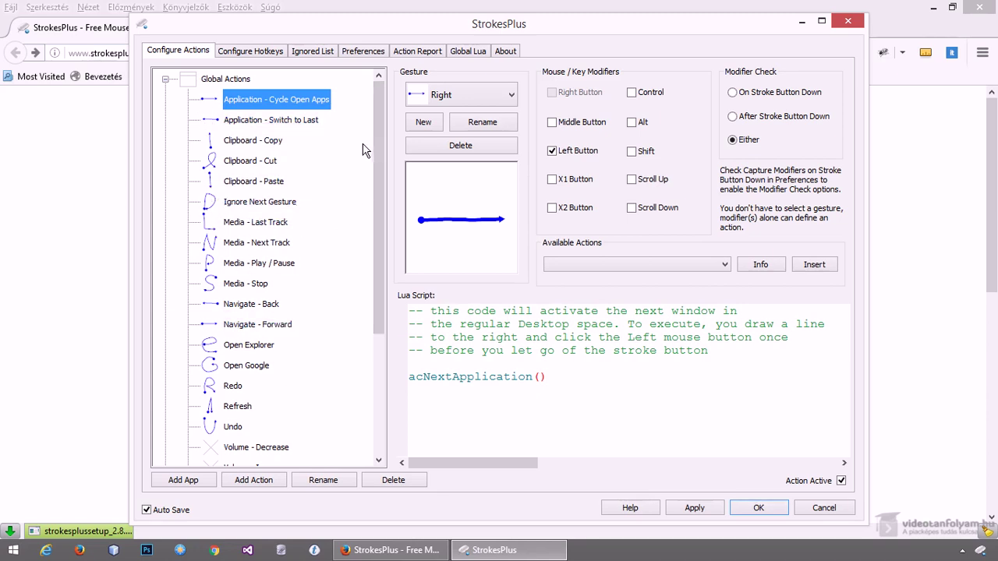
click(165, 78)
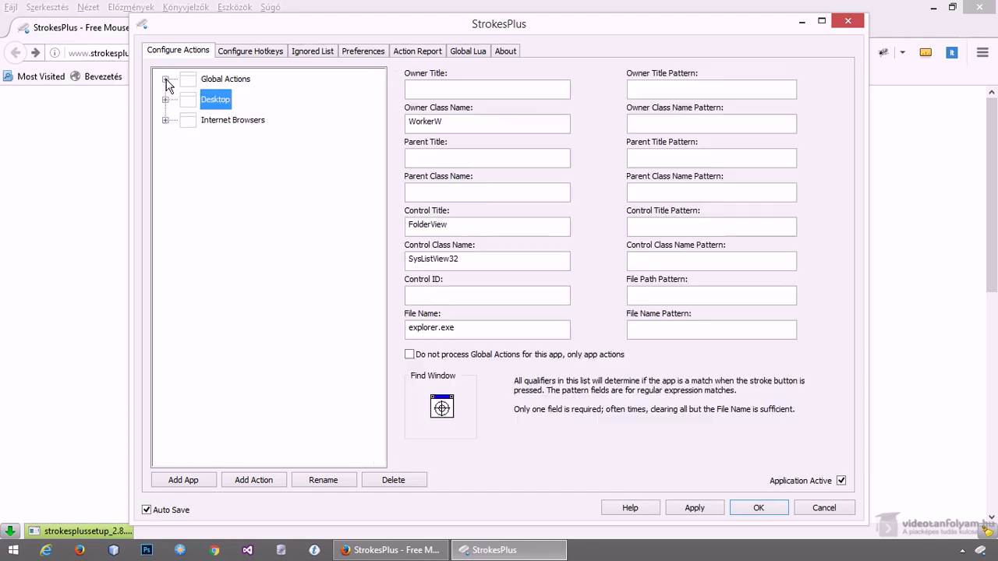
click(224, 123)
click(222, 100)
click(165, 80)
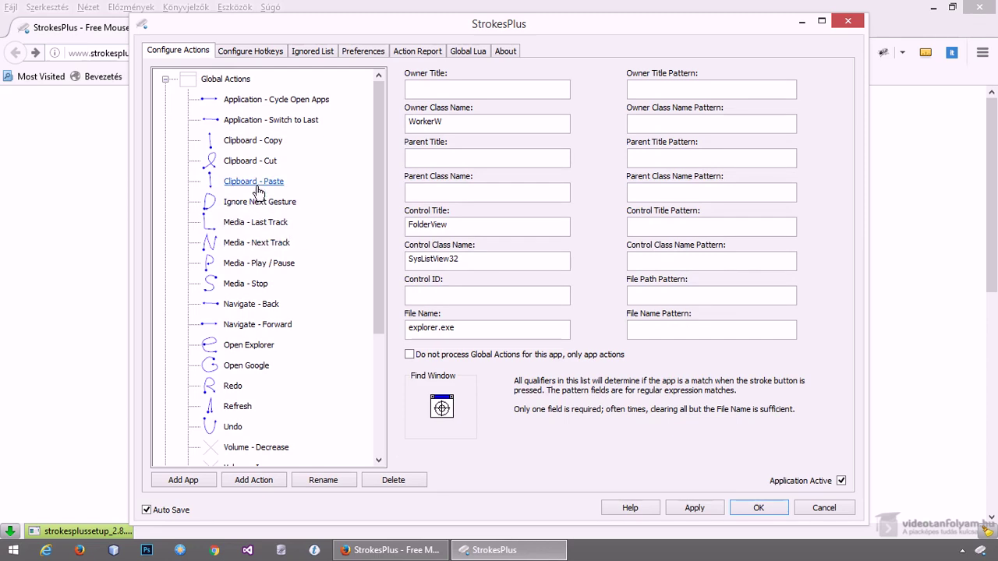
Compare the Clipboard - Copy and Clipboard - Paste gestures in StrokesPlus with the browser's address field
click(97, 181)
click(174, 55)
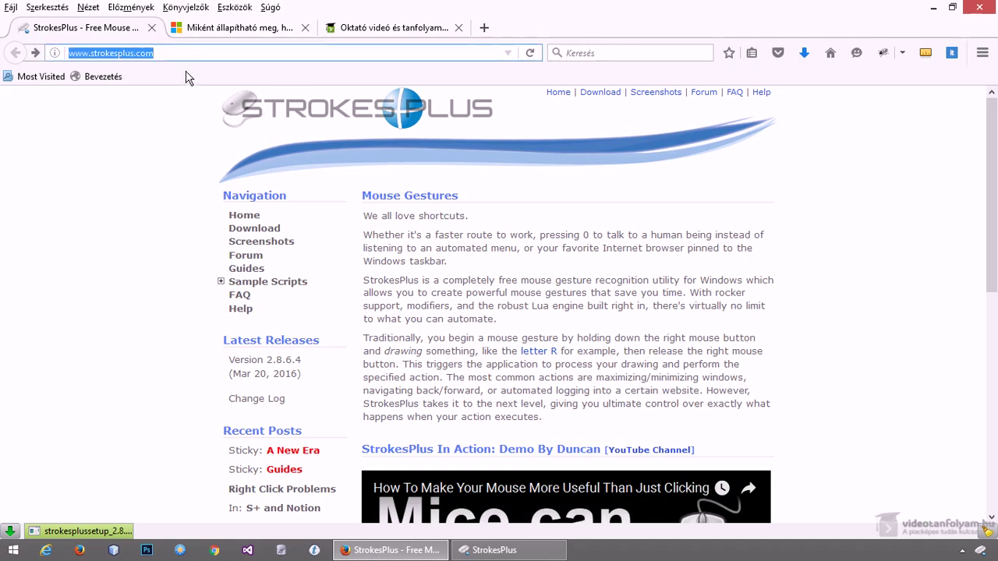
click(510, 550)
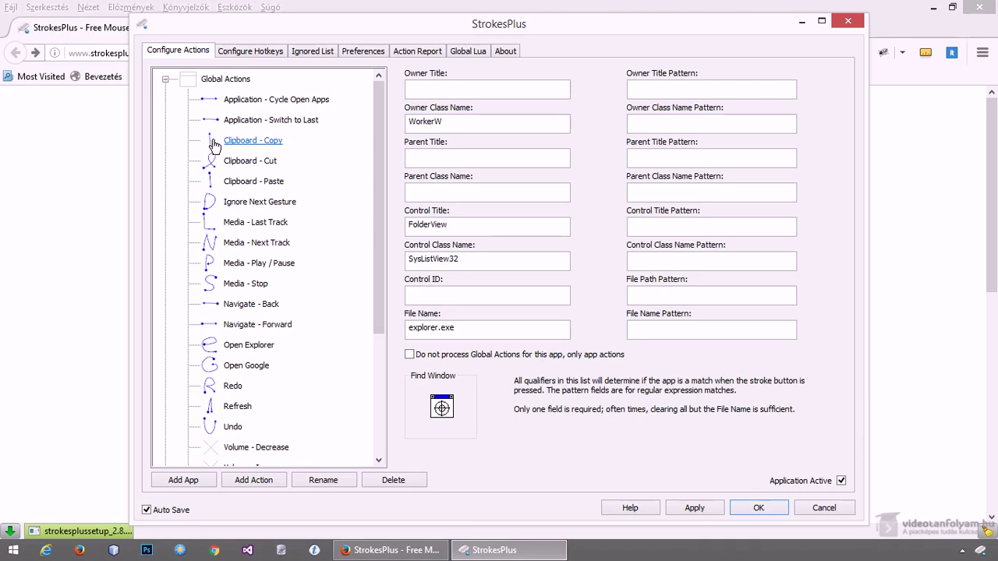
In Firefox, copy "StrokesPlus is a completely" from the home page and paste it over the web address using vertical mouse gestures
key(alt+Tab)
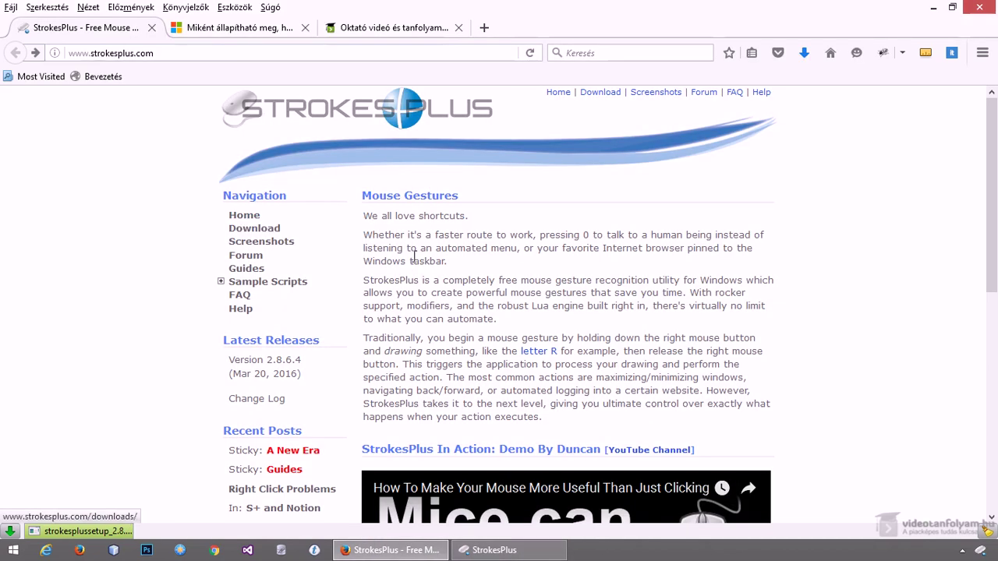
drag(364, 280, 495, 281)
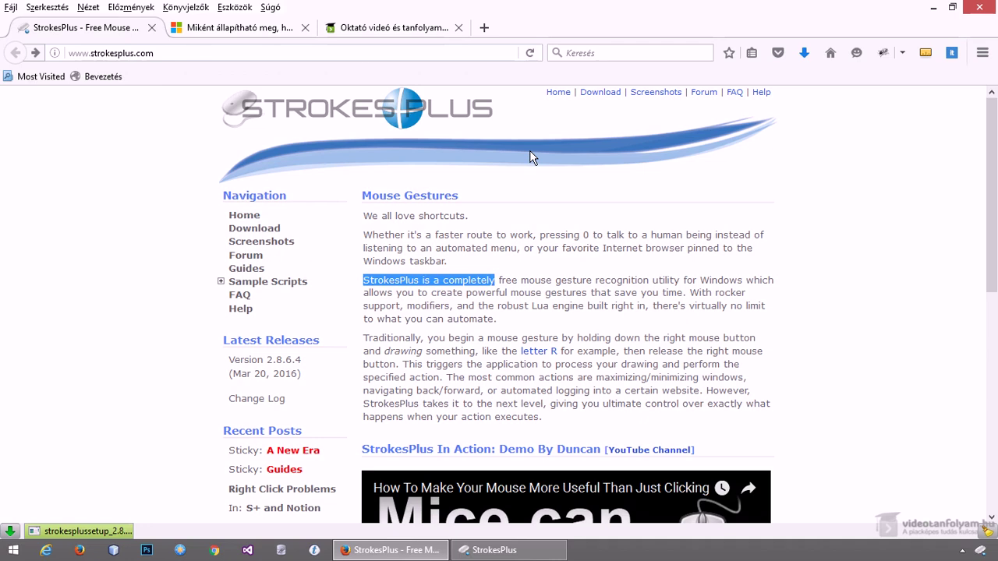
click(192, 53)
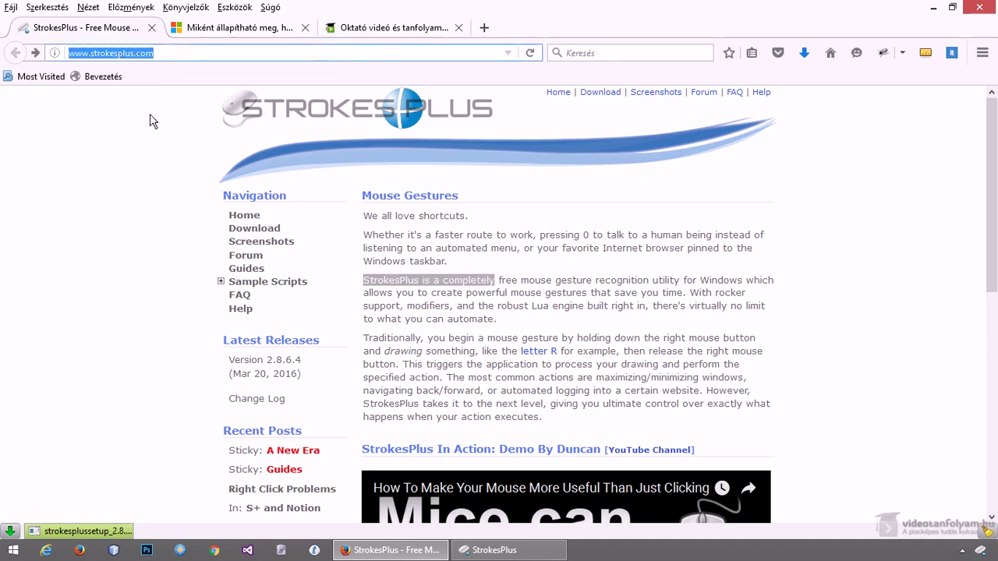
drag(156, 103, 148, 194)
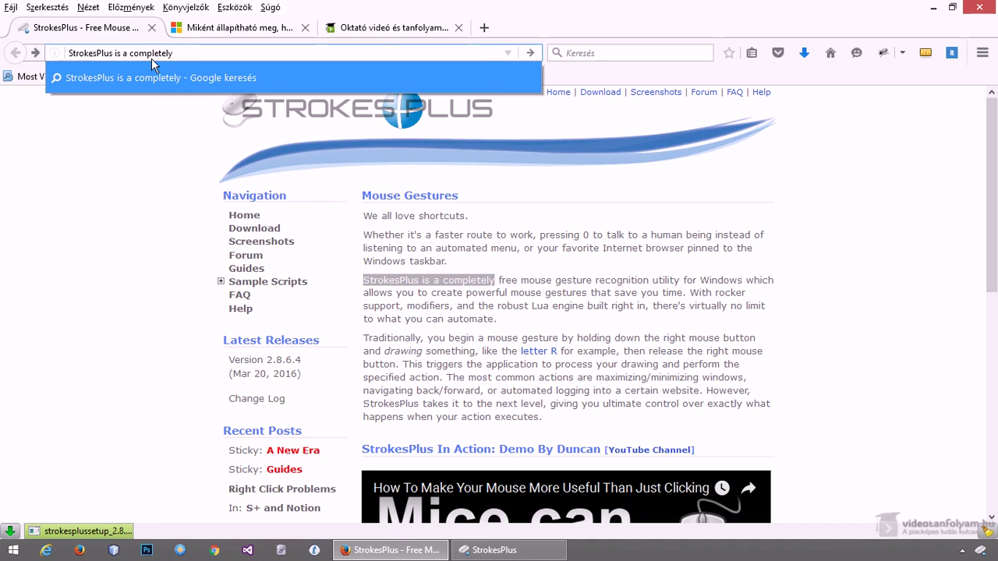
Copy "Traditionally, you begin a mouse gesture by holding" from the page and paste it over the web address using mouse gestures
right_click(431, 283)
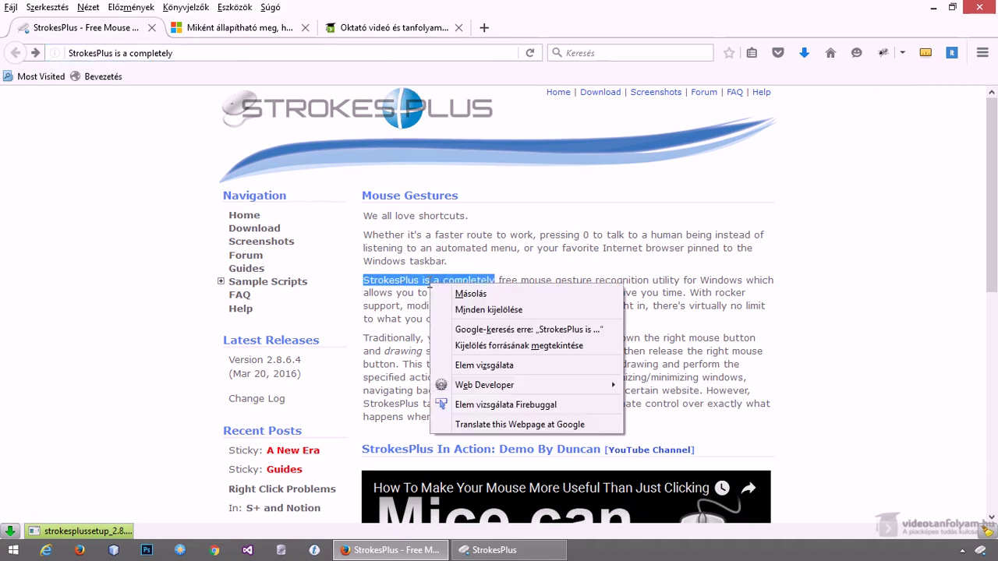
click(121, 285)
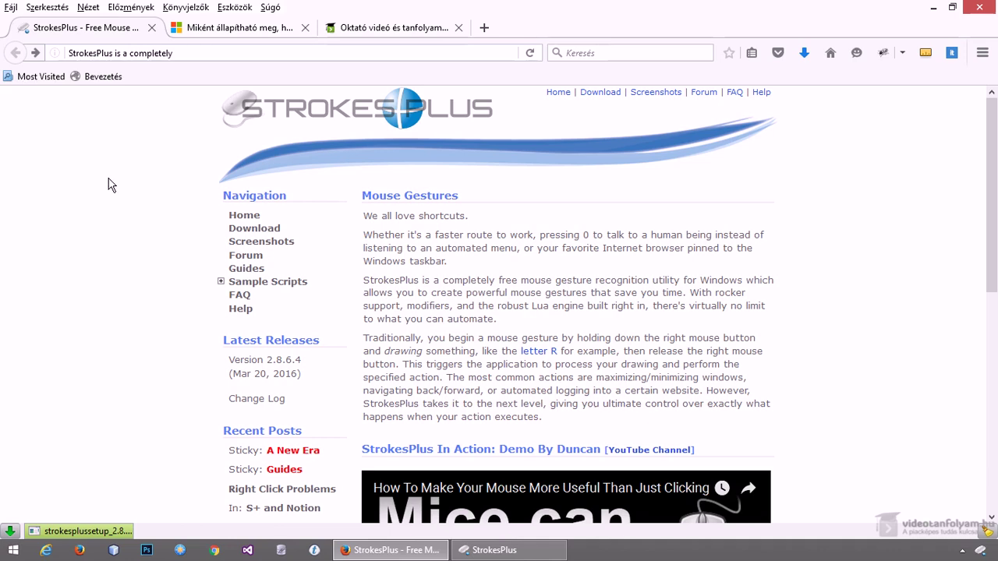
click(179, 54)
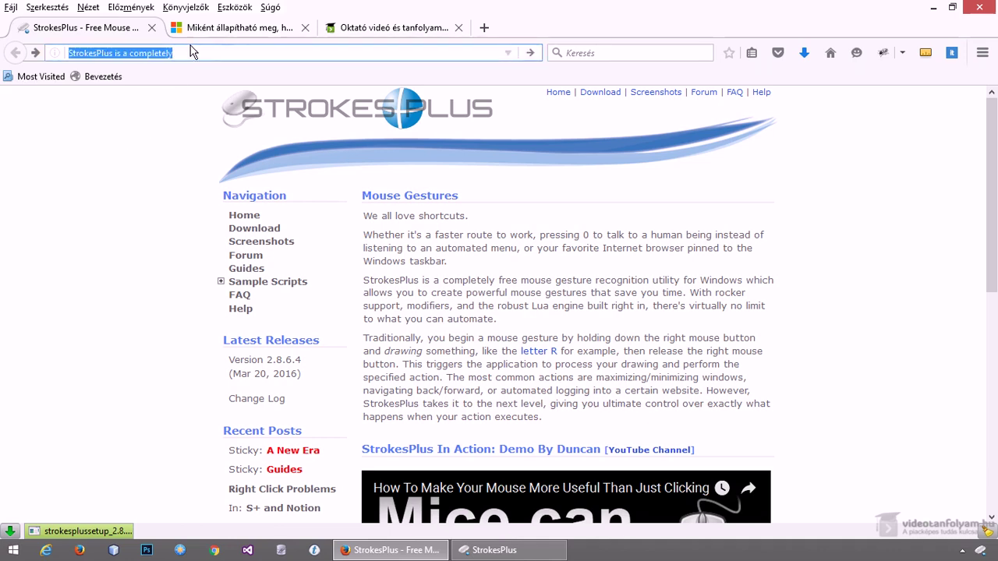
click(406, 306)
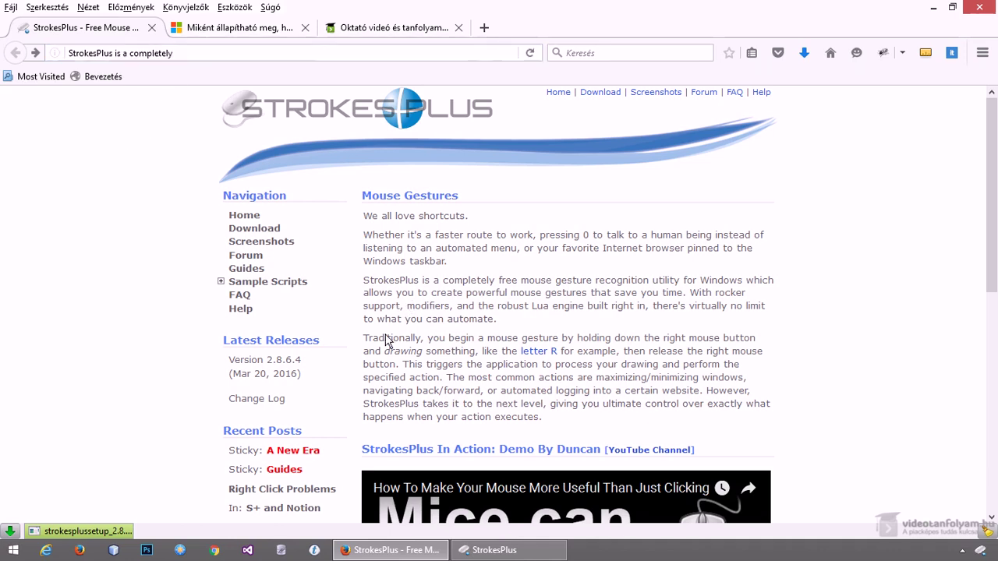
mouse_move(363, 341)
mouse_down()
mouse_move(572, 339)
mouse_move(616, 351)
mouse_move(608, 251)
mouse_move(376, 175)
mouse_up()
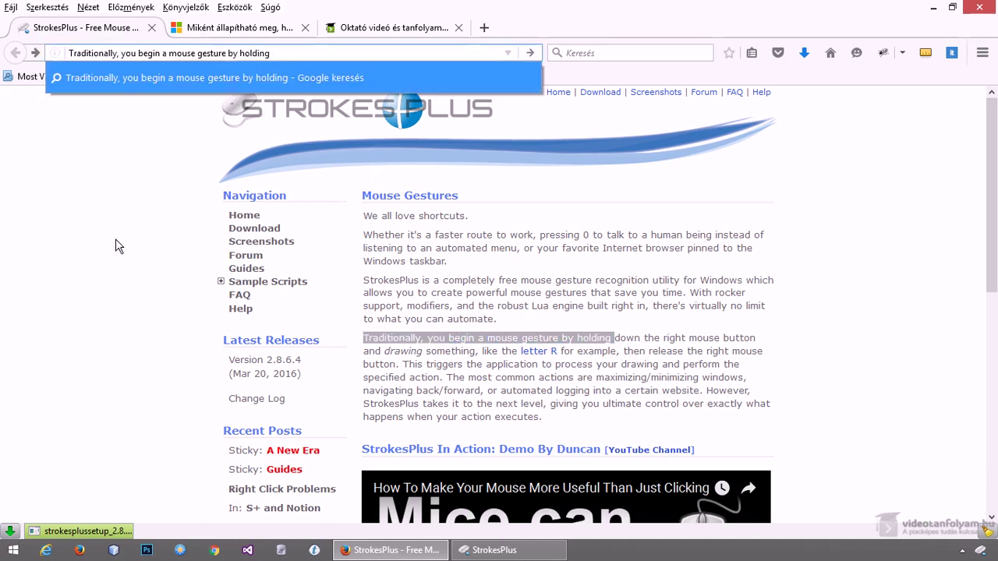
In StrokesPlus, examine the Desktop and Internet Browsers action groups and the file name rules that tie them to their applications
click(488, 549)
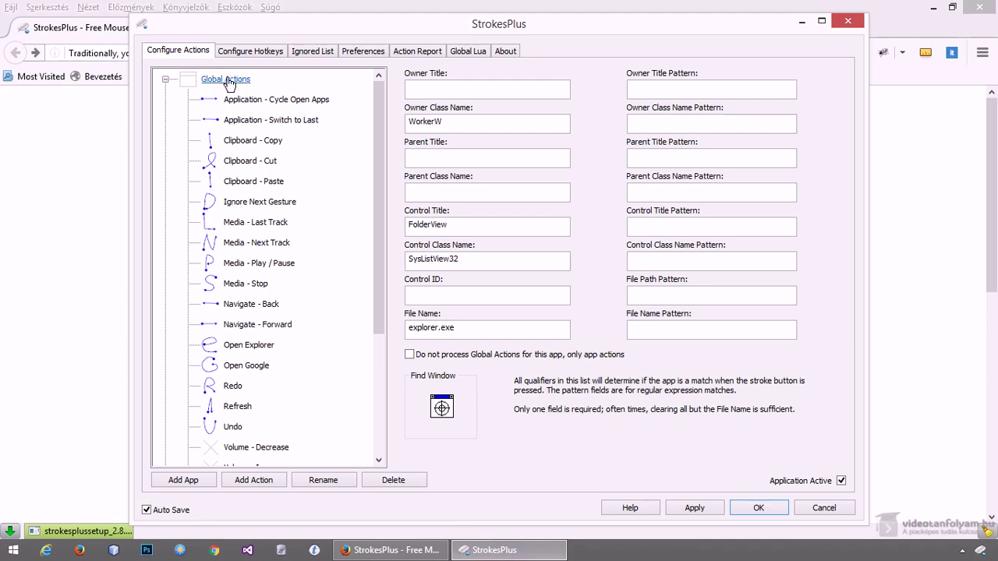
click(166, 78)
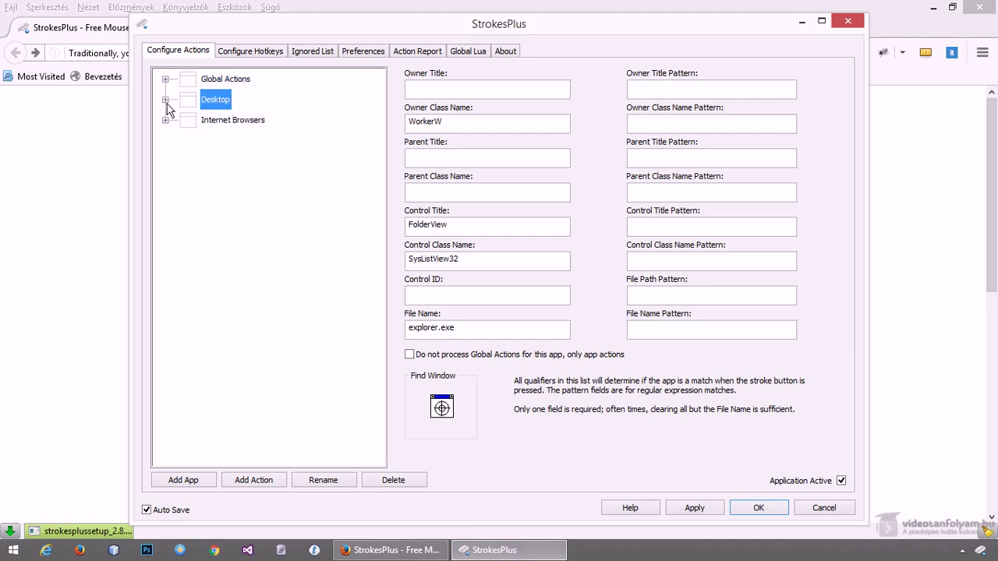
click(165, 99)
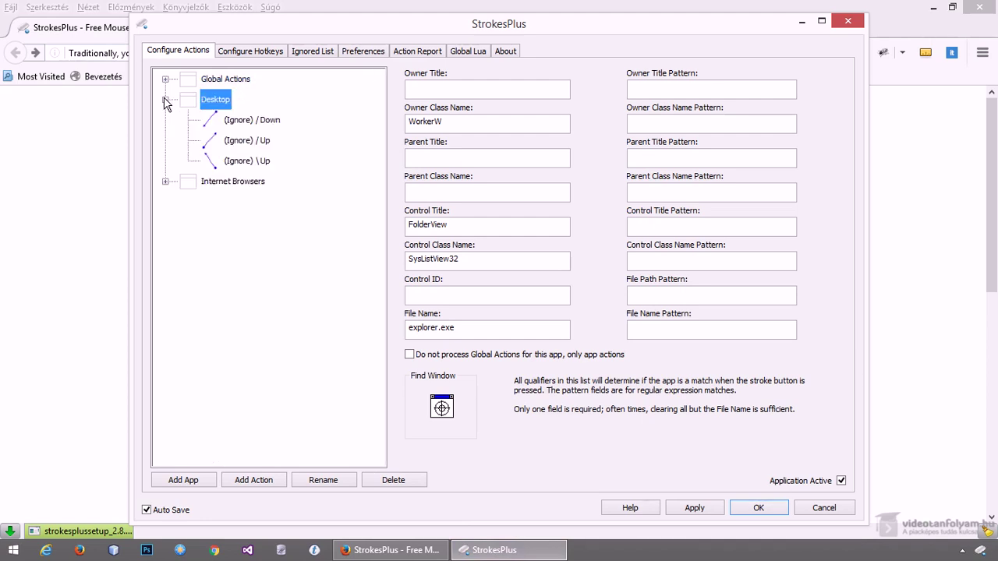
click(469, 327)
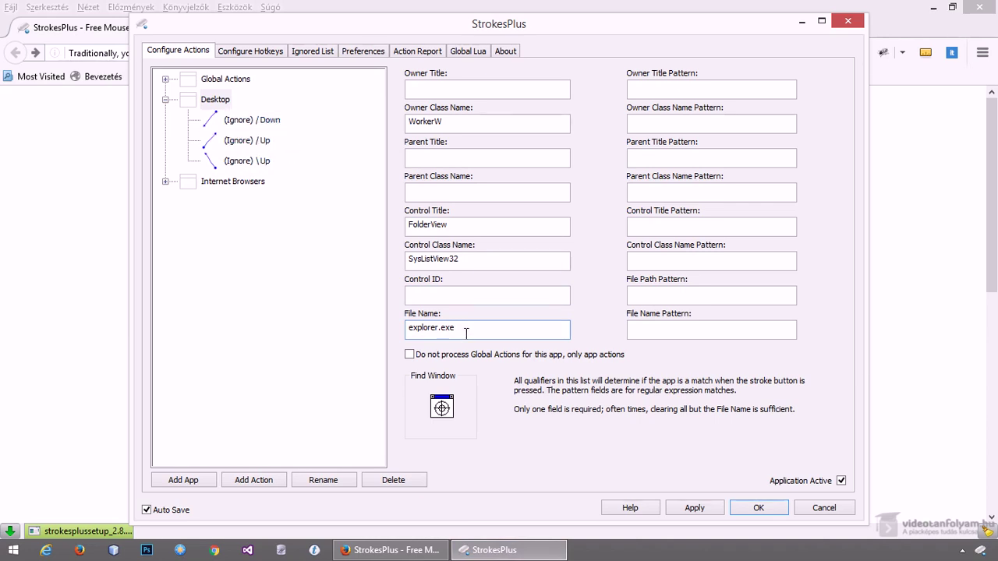
click(165, 181)
click(234, 183)
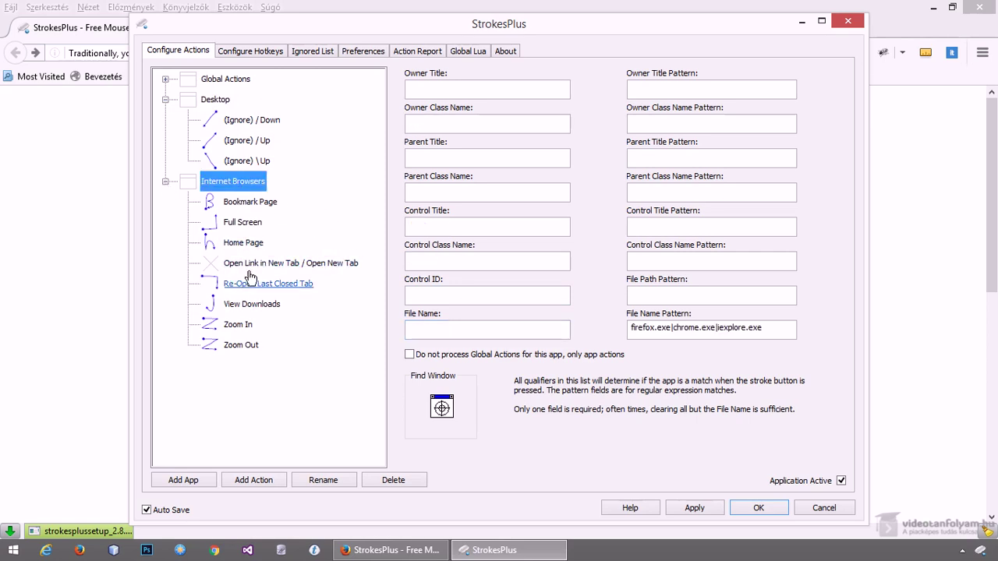
click(655, 329)
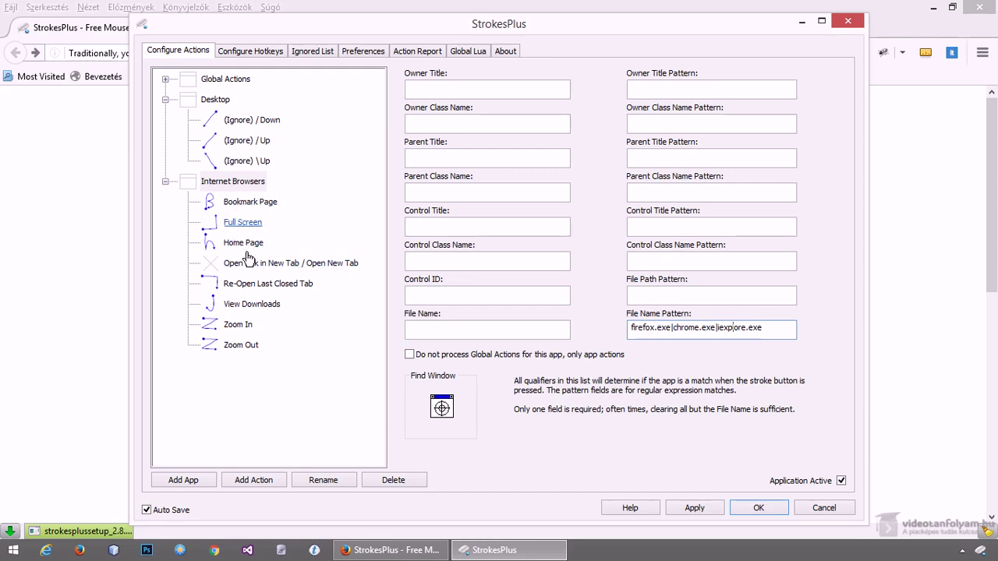
Look up the Open Explorer gesture in Global Actions, draw its letter e over the Firefox page, and close the file manager window
click(164, 79)
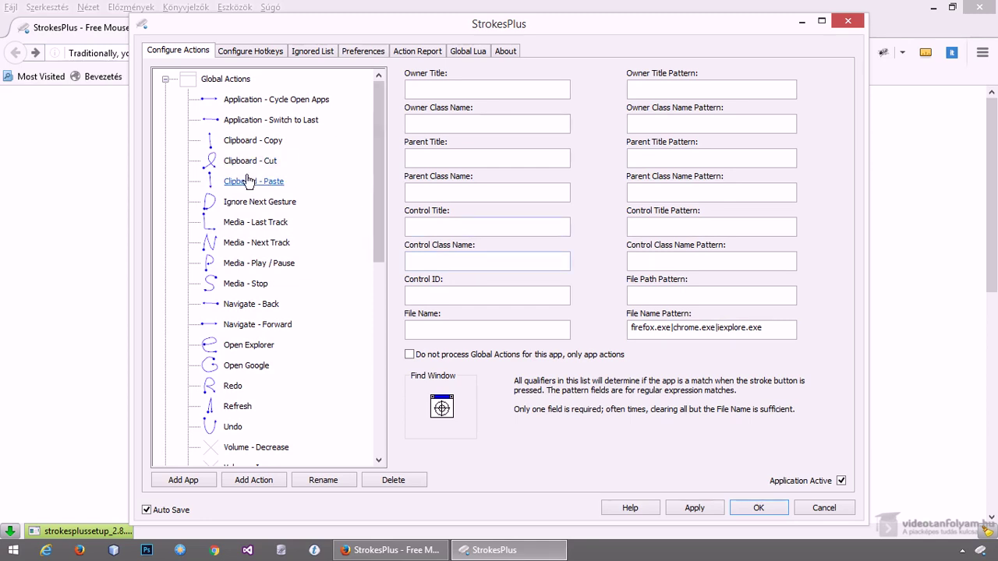
scroll(308, 247, down, 1)
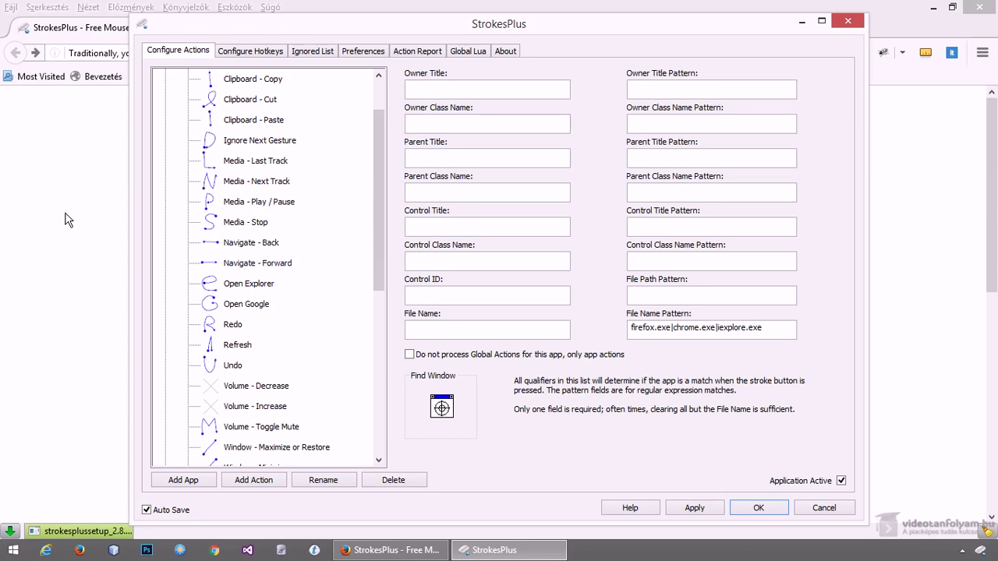
key(super+Down)
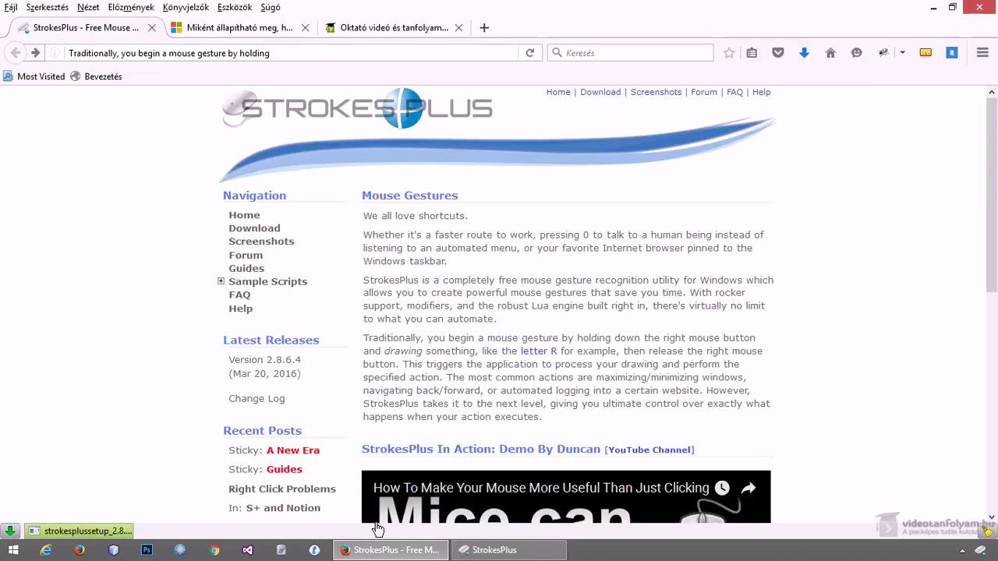
click(486, 552)
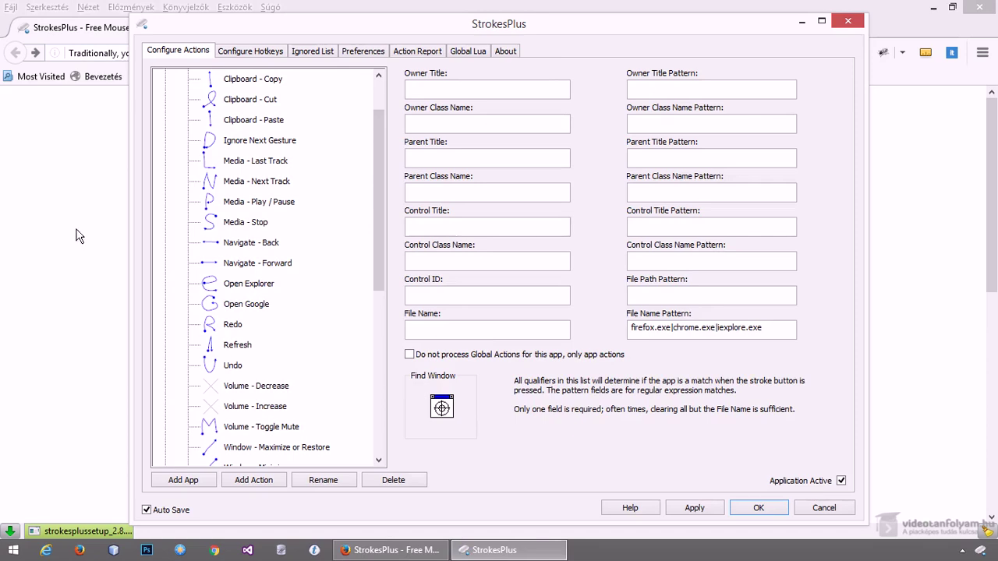
key(super+Down)
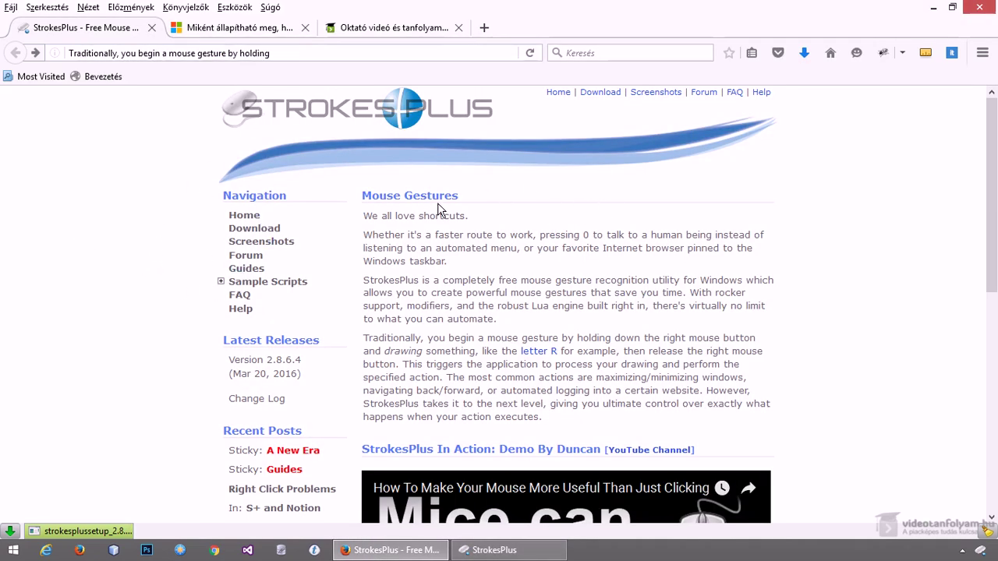
mouse_move(390, 250)
mouse_down()
mouse_move(409, 216)
mouse_move(467, 281)
mouse_up()
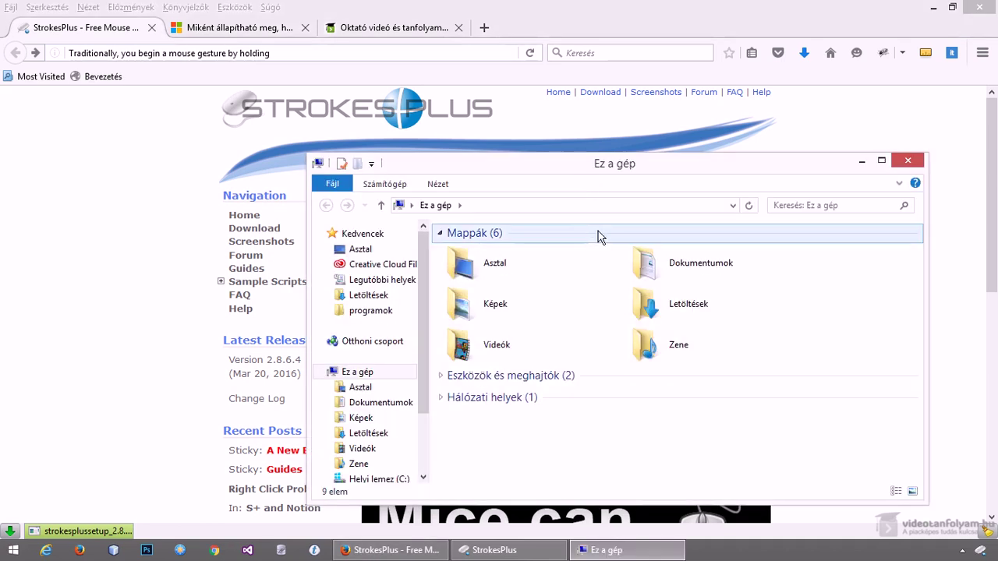
click(908, 161)
Check the Open Google gesture in StrokesPlus and draw its letter G over the Firefox page to open Google
click(491, 549)
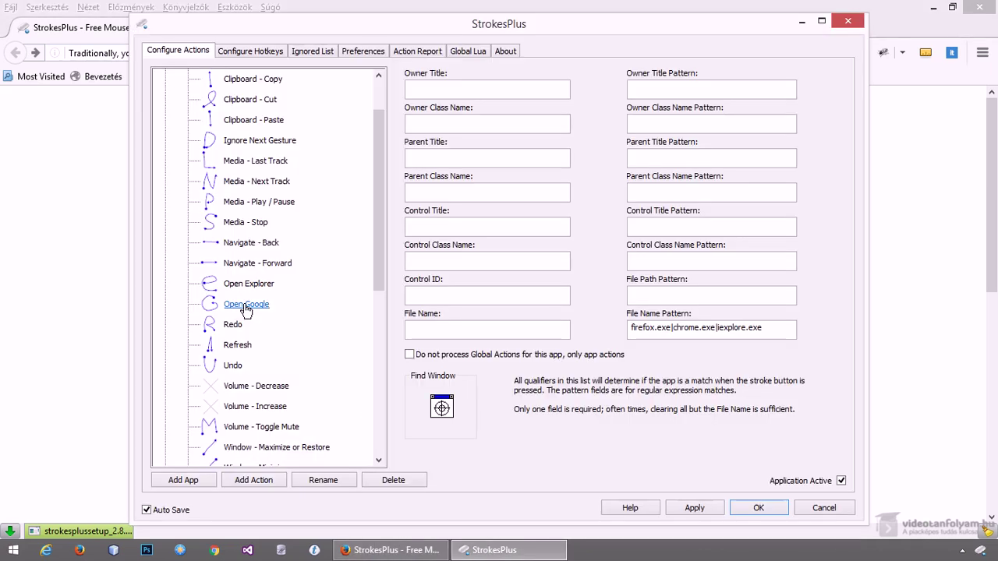
click(80, 259)
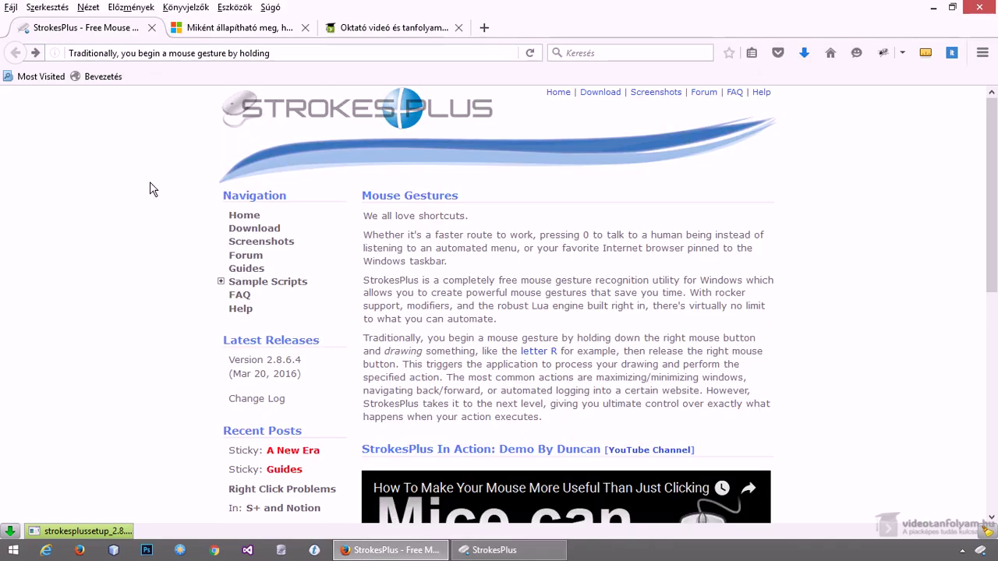
drag(187, 174, 165, 229)
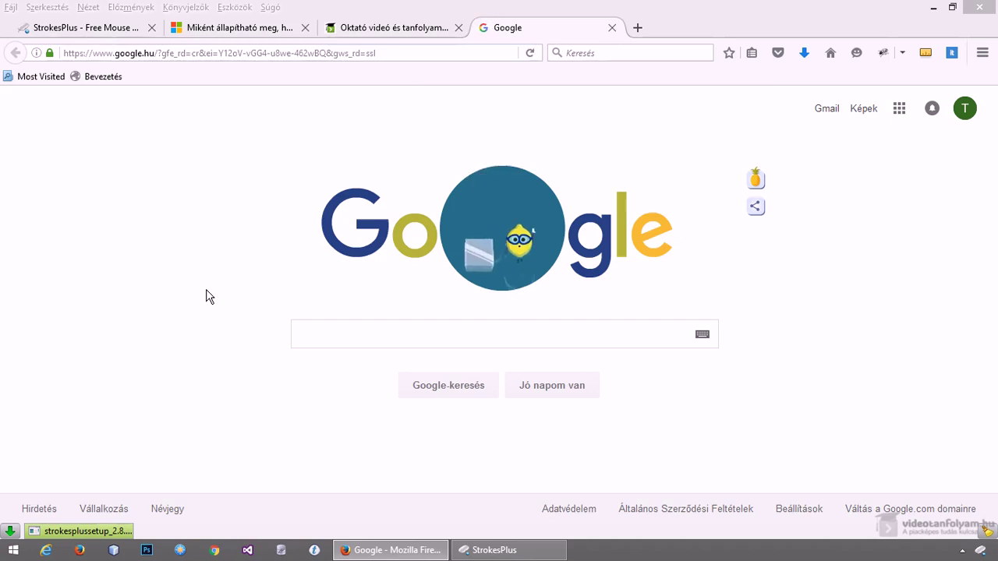
Return to StrokesPlus and repeat the Open Google gesture to open Google in another Firefox tab
click(507, 550)
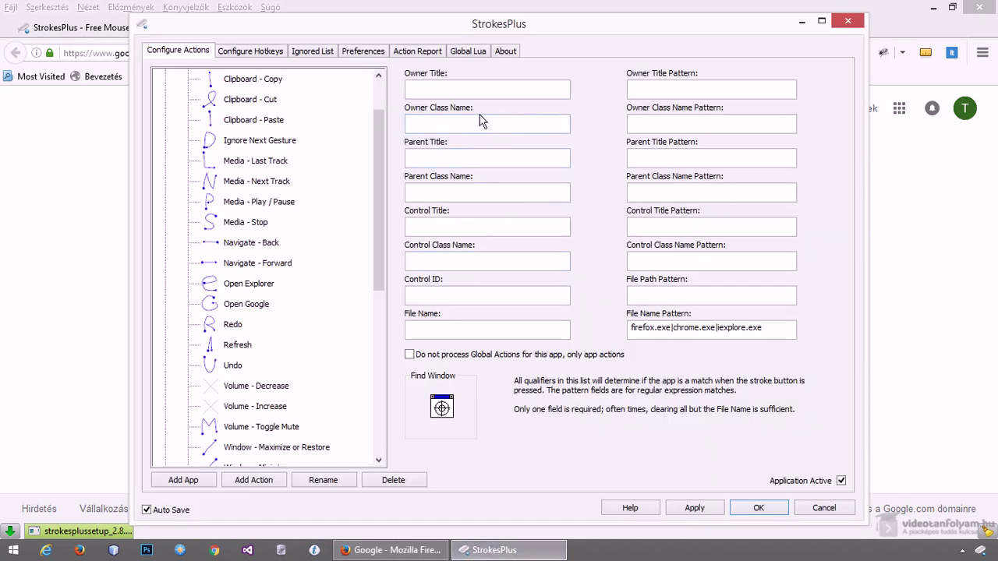
mouse_move(501, 102)
mouse_down()
mouse_move(452, 138)
mouse_move(485, 144)
mouse_up()
click(62, 252)
mouse_move(93, 301)
mouse_down()
mouse_move(122, 195)
mouse_move(169, 284)
mouse_up()
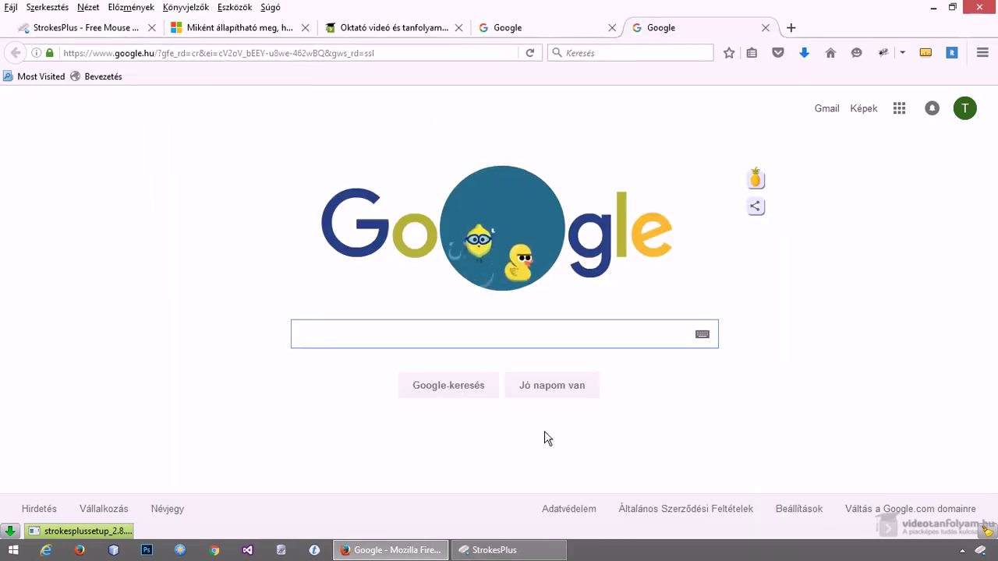
In StrokesPlus, review the predefined gestures throughout the Global Actions list, including the media, navigation, undo, redo, refresh and volume actions
click(509, 550)
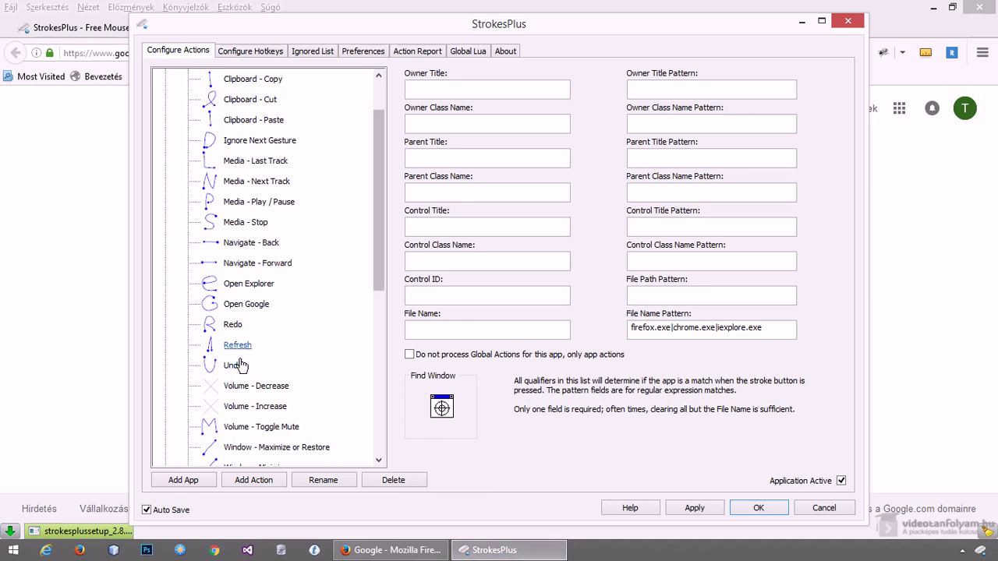
drag(379, 257, 366, 187)
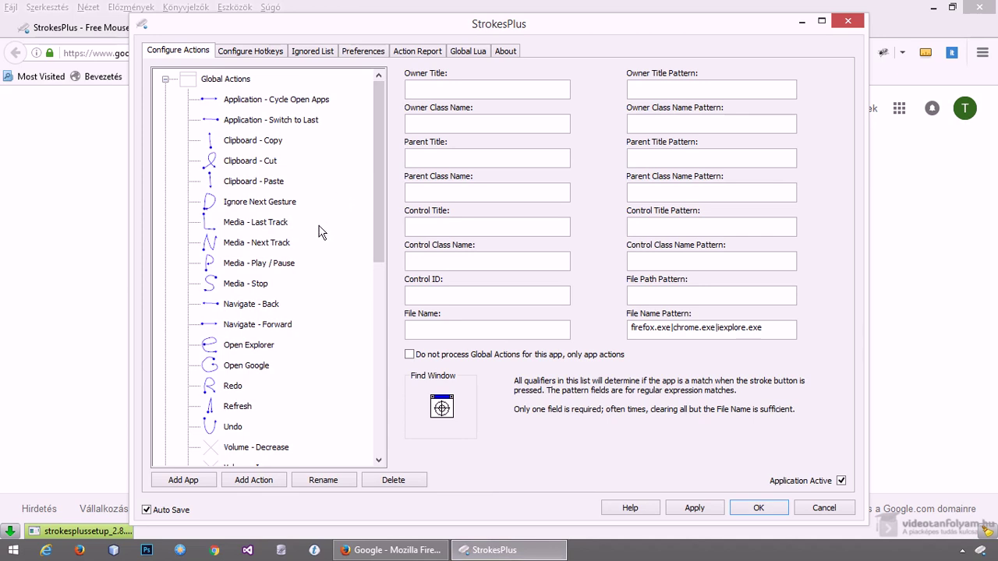
scroll(261, 234, down, 1)
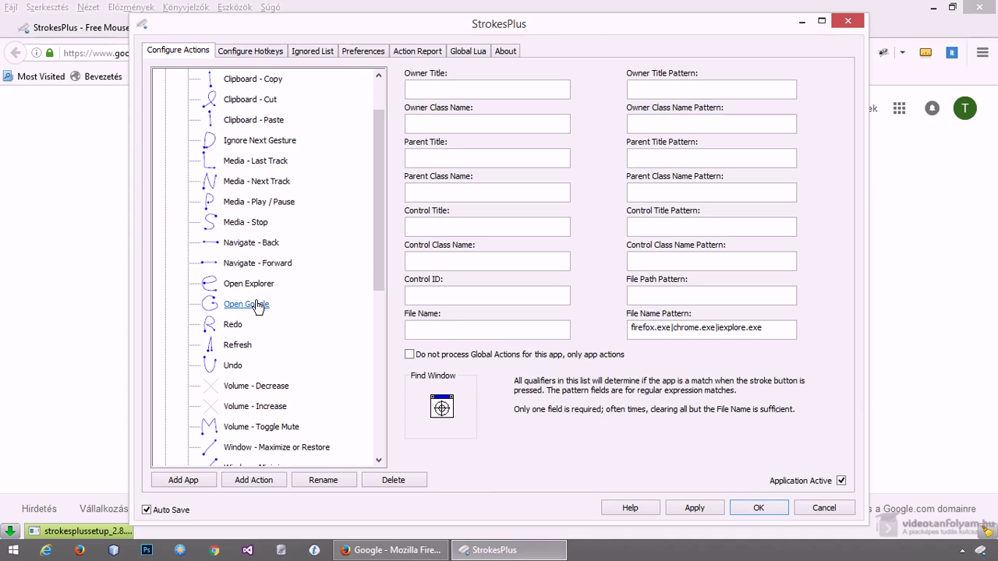
scroll(258, 306, down, 3)
scroll(258, 306, up, 3)
scroll(259, 304, up, 1)
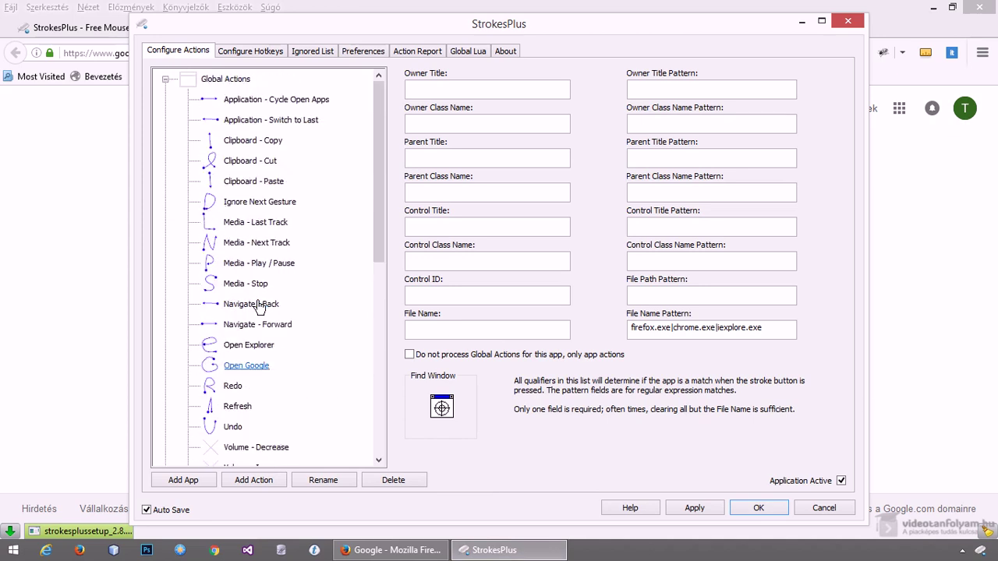
scroll(261, 301, down, 5)
scroll(263, 299, down, 2)
scroll(262, 300, up, 7)
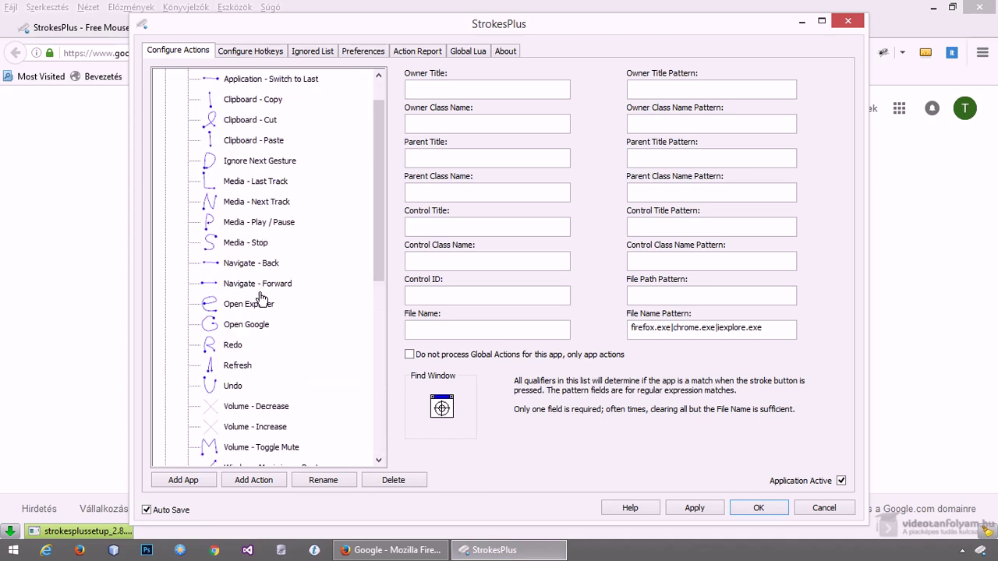